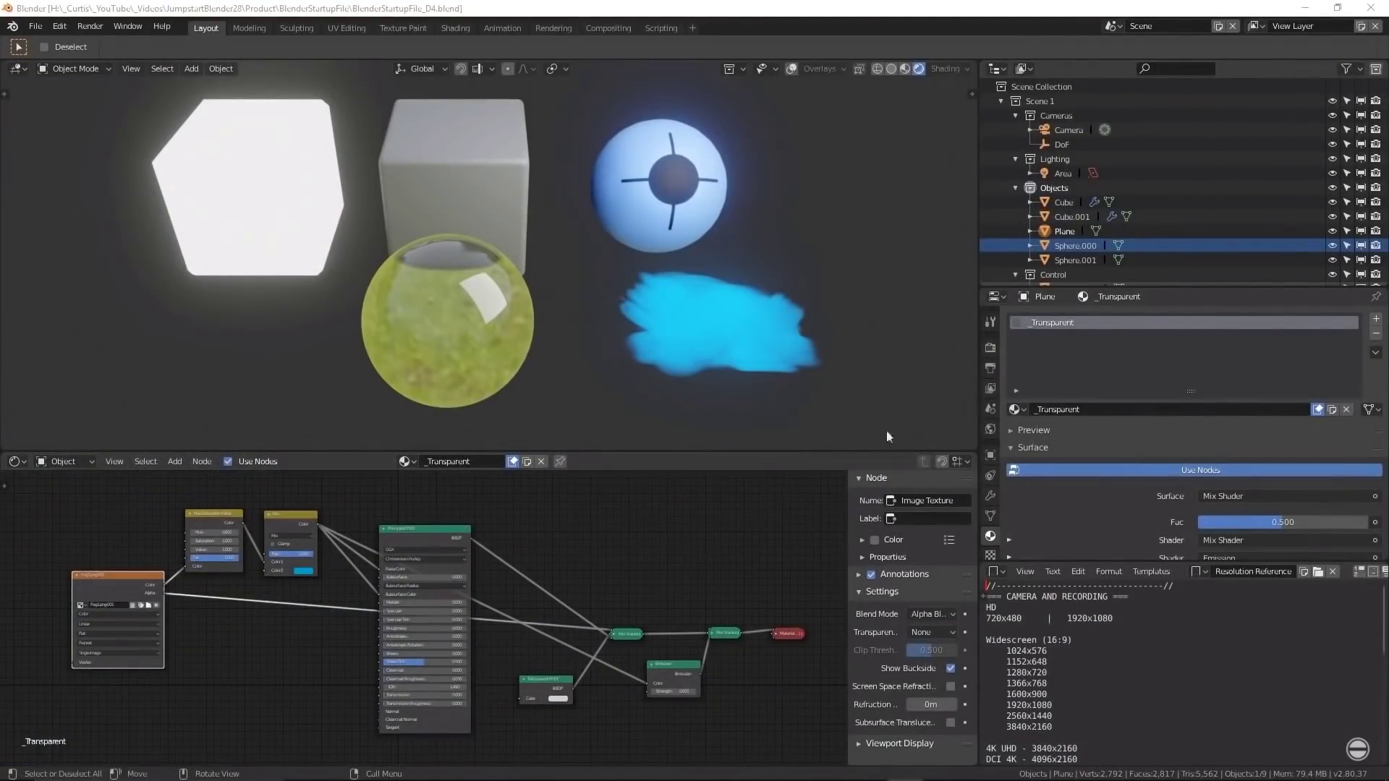
Assign a different material to the object from the list of available materials
{"action": "left_click", "coordinate": [1017, 410]}
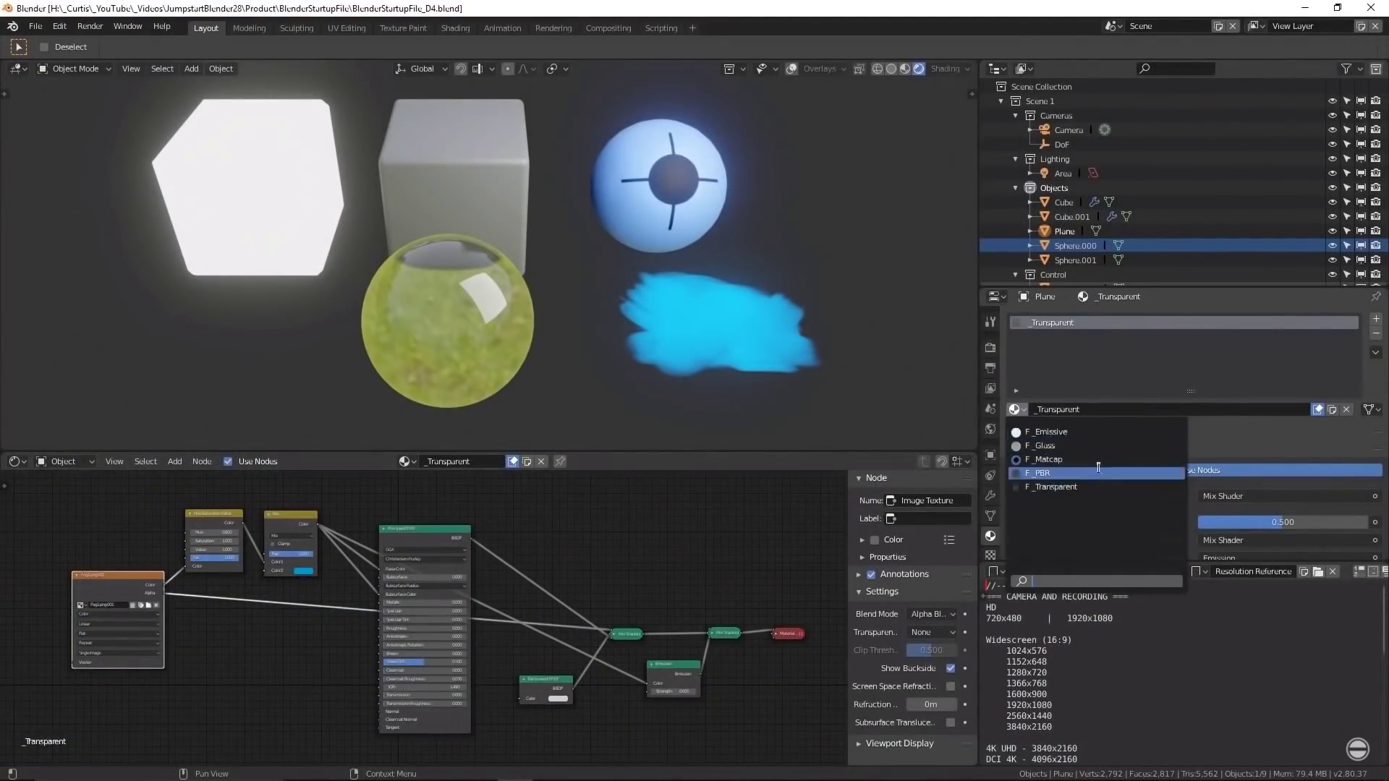
{"action": "left_click", "coordinate": [1079, 431]}
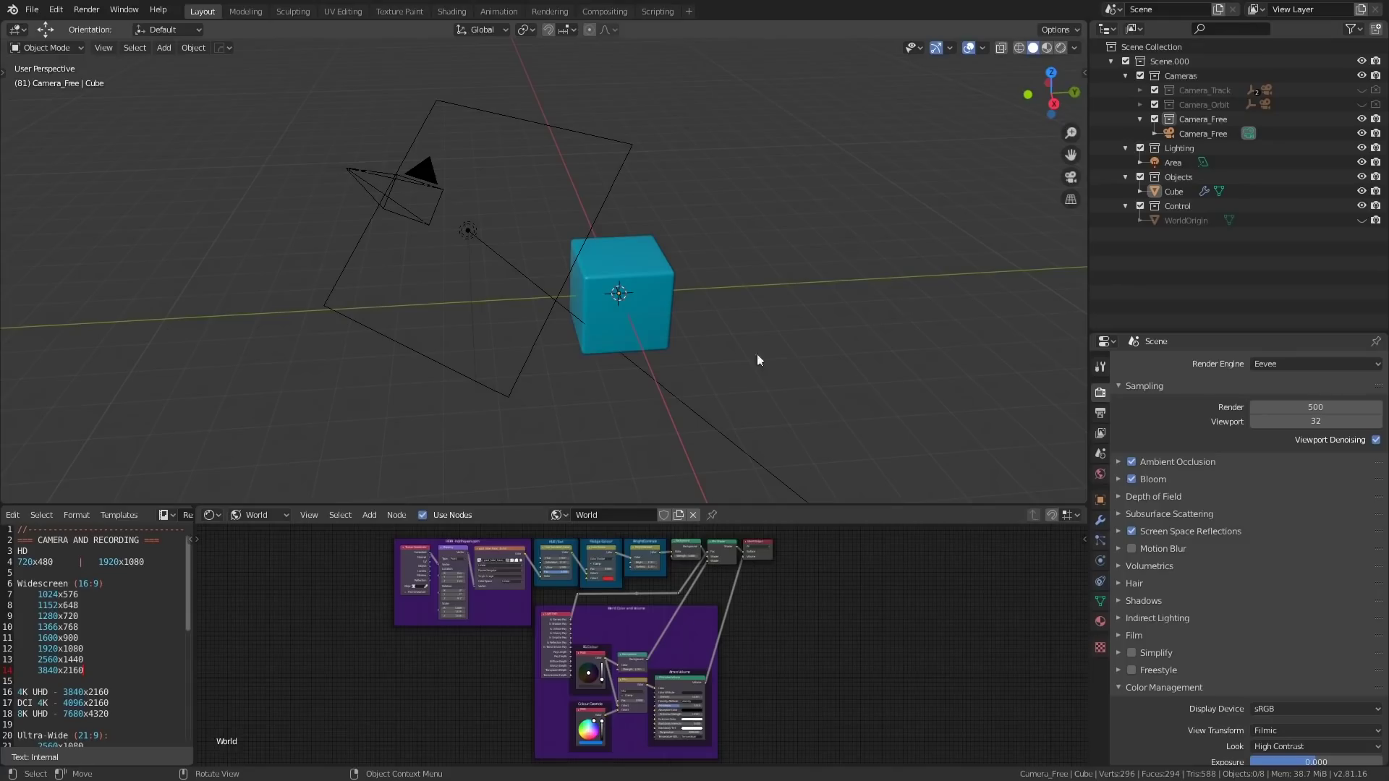
Widen the text reference area and display the Frame Rate Reference text
{"action": "left_click_drag", "start_coordinate": [194, 601], "coordinate": [407, 601]}
{"action": "left_click", "coordinate": [253, 516]}
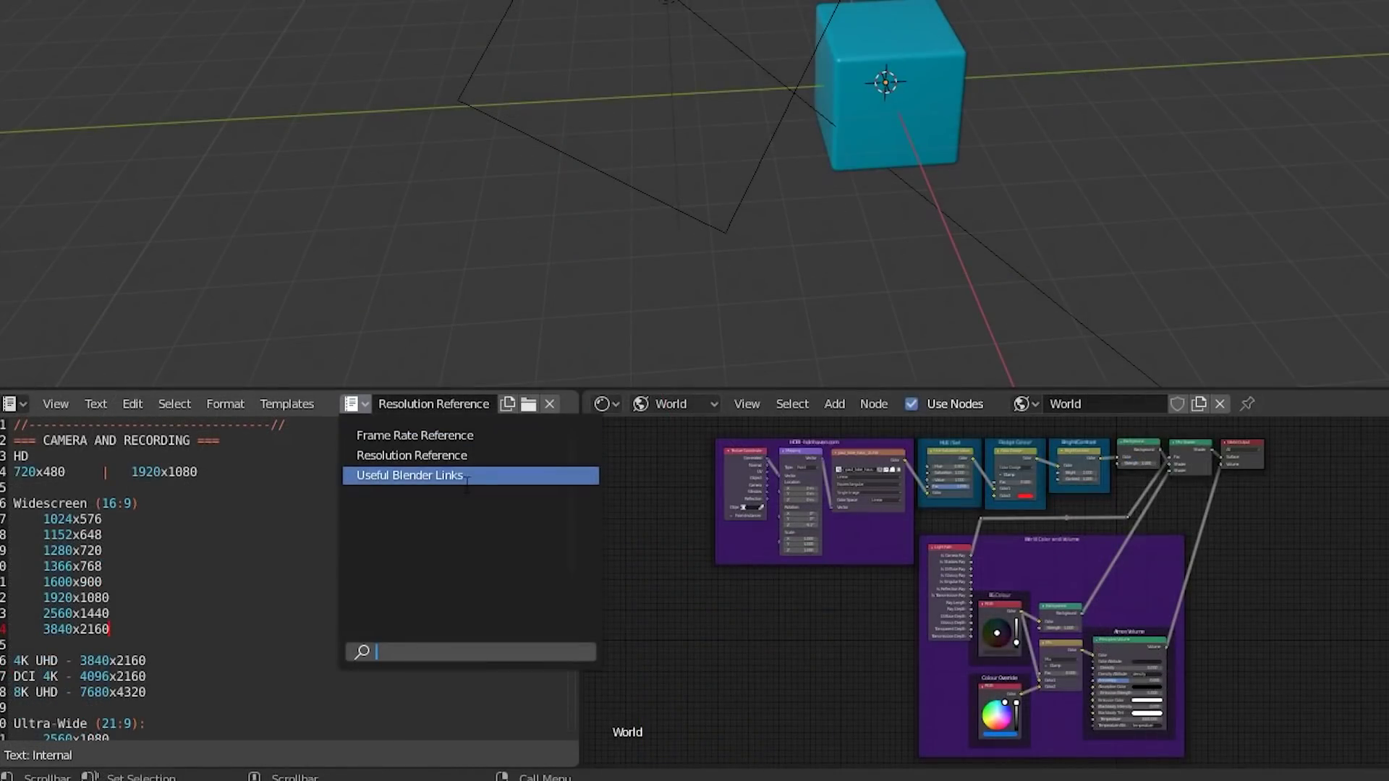
{"action": "left_click", "coordinate": [478, 435]}
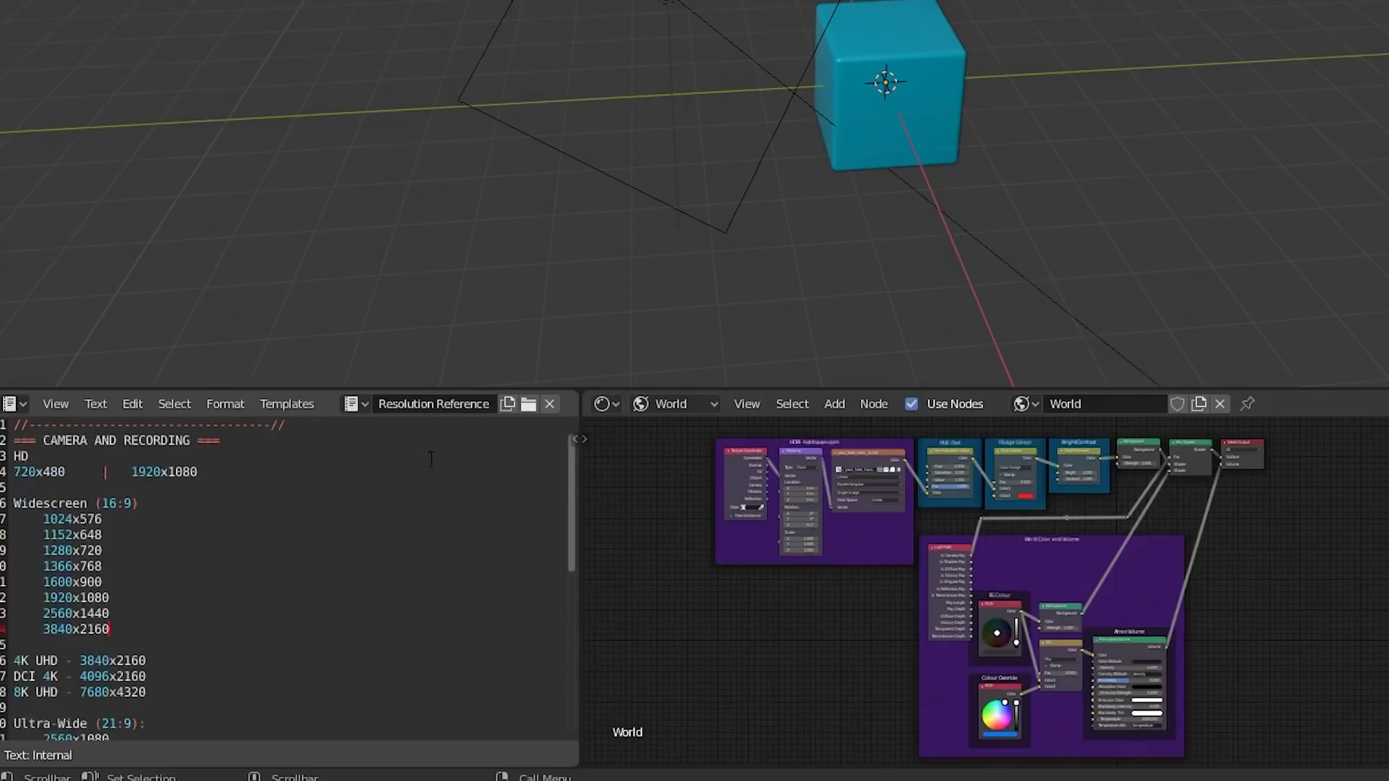
Scroll the reference text, select the square texture resolution lines, then highlight the Blender links
{"action": "scroll", "coordinate": [424, 461], "scroll_direction": "down", "scroll_amount": 4}
{"action": "scroll", "coordinate": [424, 460], "scroll_direction": "down", "scroll_amount": 3}
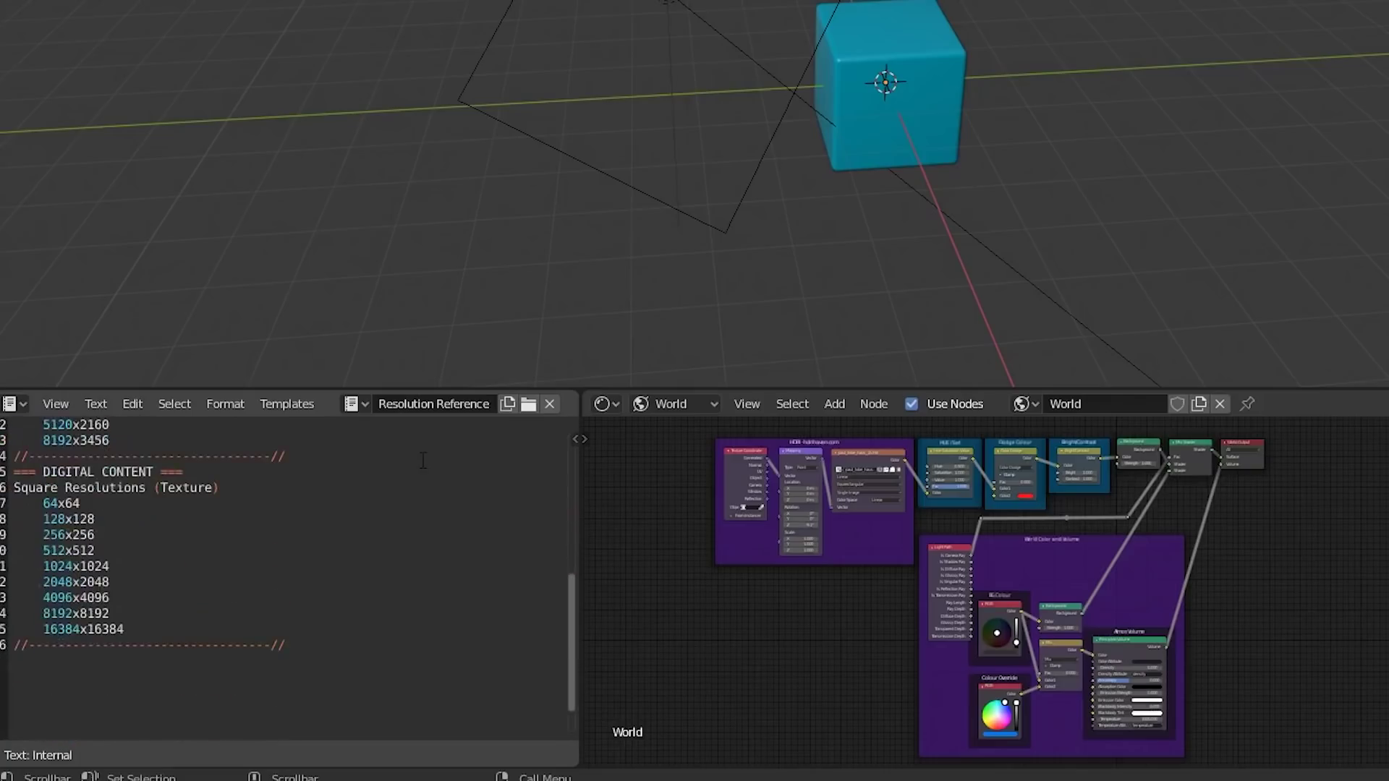
{"action": "scroll", "coordinate": [424, 460], "scroll_direction": "up", "scroll_amount": 3}
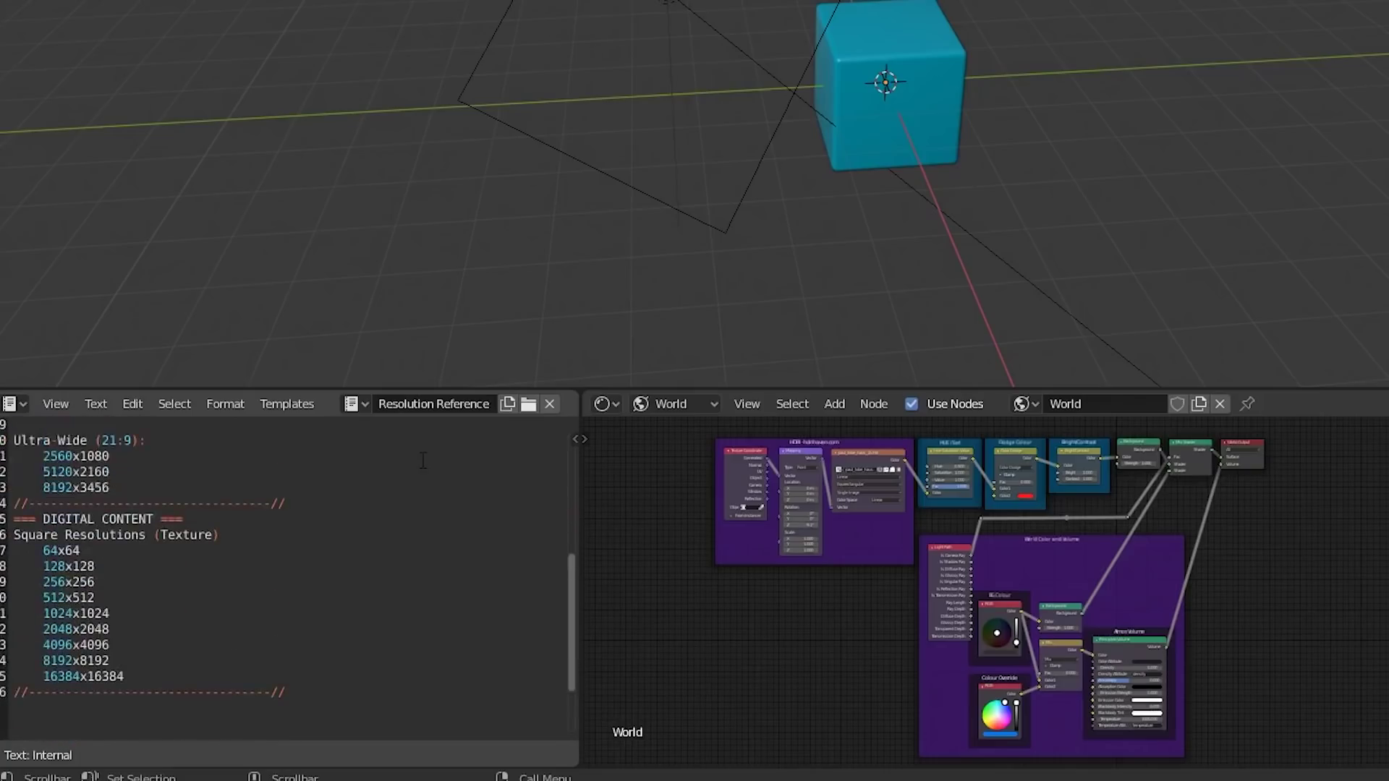
{"action": "left_click_drag", "start_coordinate": [217, 488], "coordinate": [25, 443]}
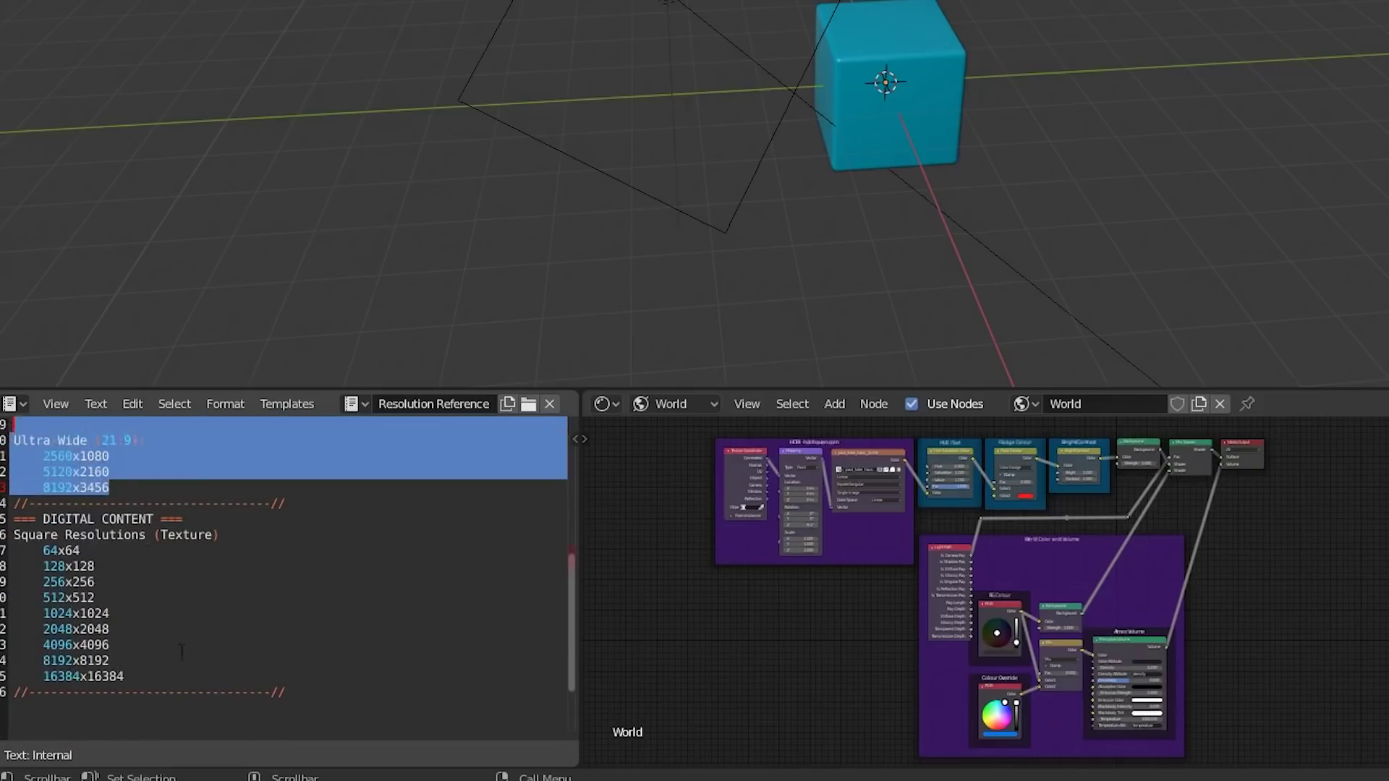
{"action": "left_click_drag", "start_coordinate": [181, 678], "coordinate": [15, 536]}
{"action": "left_click", "coordinate": [314, 570]}
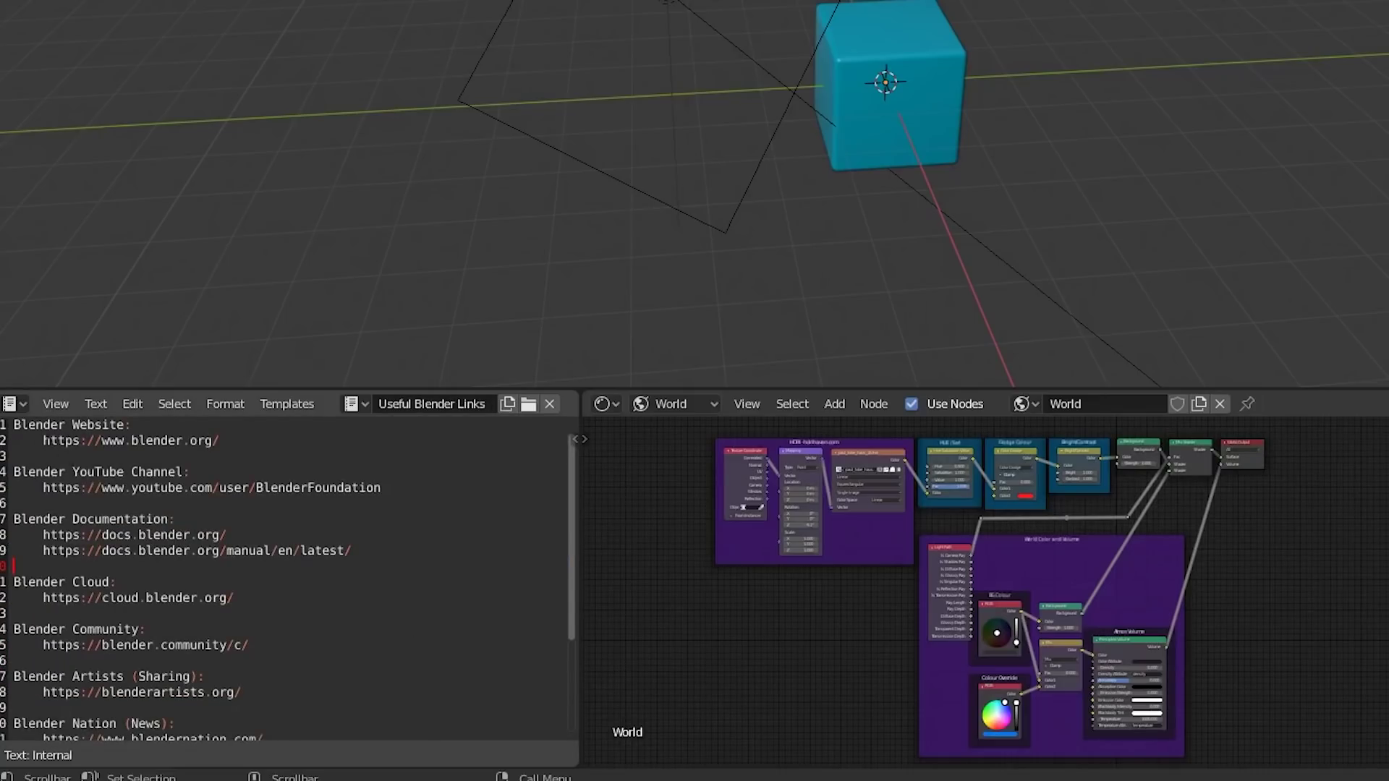
{"action": "left_click_drag", "start_coordinate": [15, 425], "coordinate": [15, 708]}
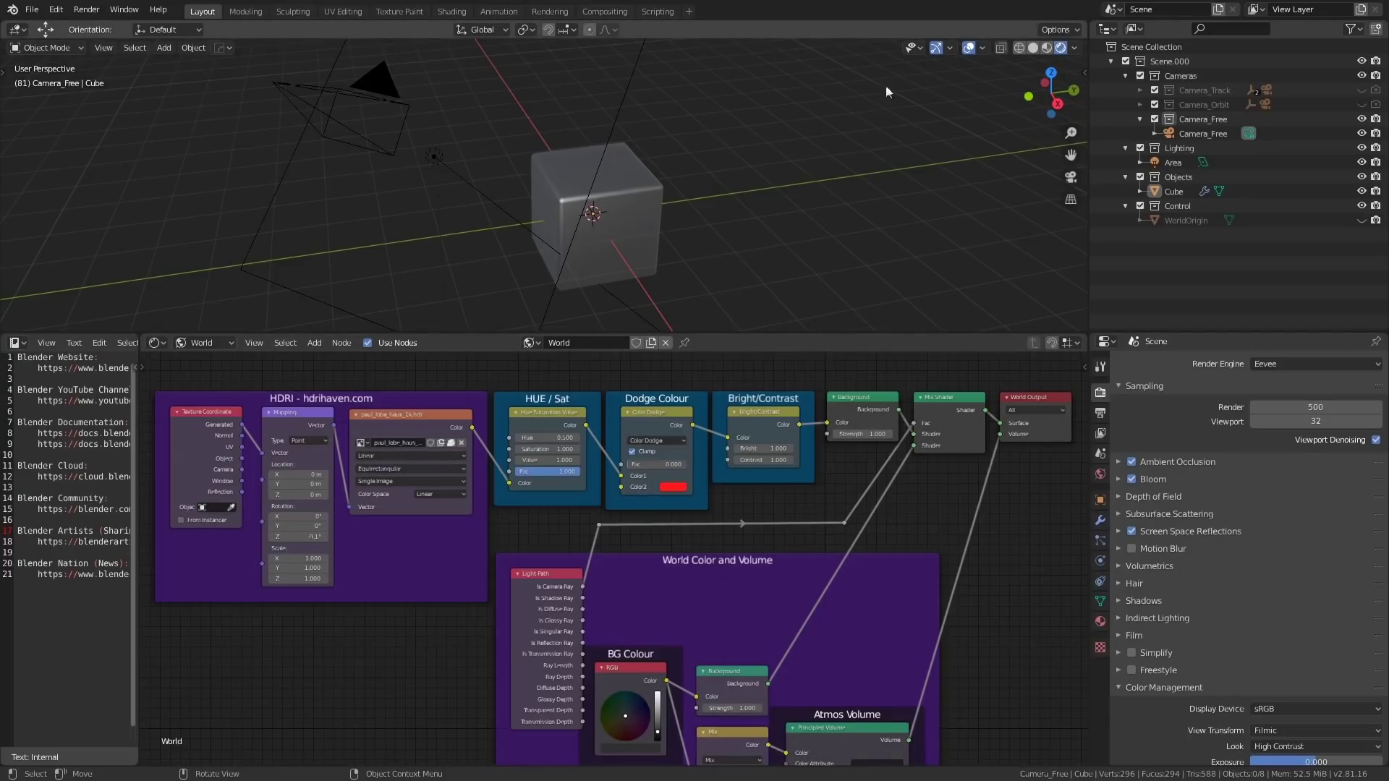
Pan and zoom the world node tree to show the HDRI and colour-adjustment nodes
{"action": "middle_click_drag", "start_coordinate": [891, 581], "coordinate": [760, 360]}
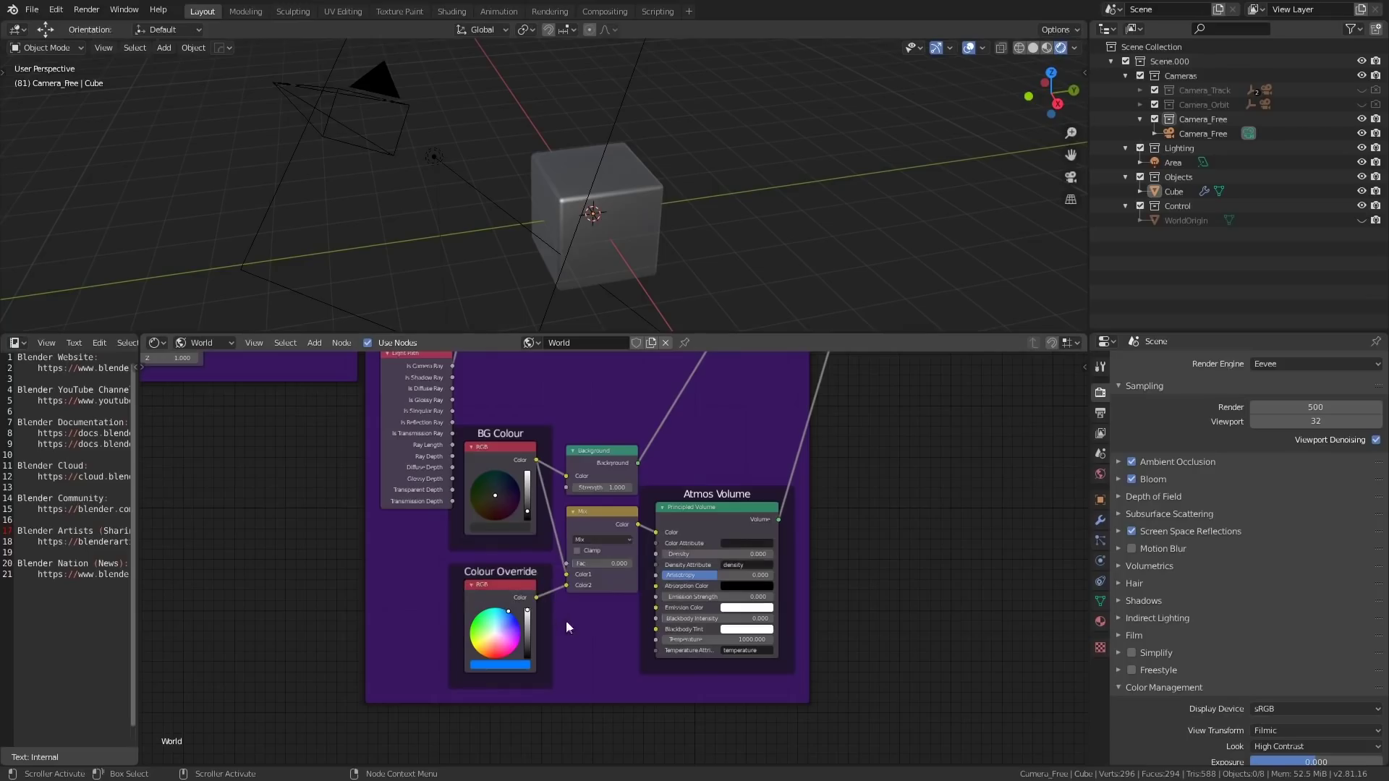
{"action": "middle_click_drag", "start_coordinate": [633, 572], "coordinate": [644, 598]}
{"action": "scroll", "coordinate": [644, 598], "scroll_direction": "up", "scroll_amount": 2}
{"action": "scroll", "coordinate": [644, 598], "scroll_direction": "up", "scroll_amount": 1}
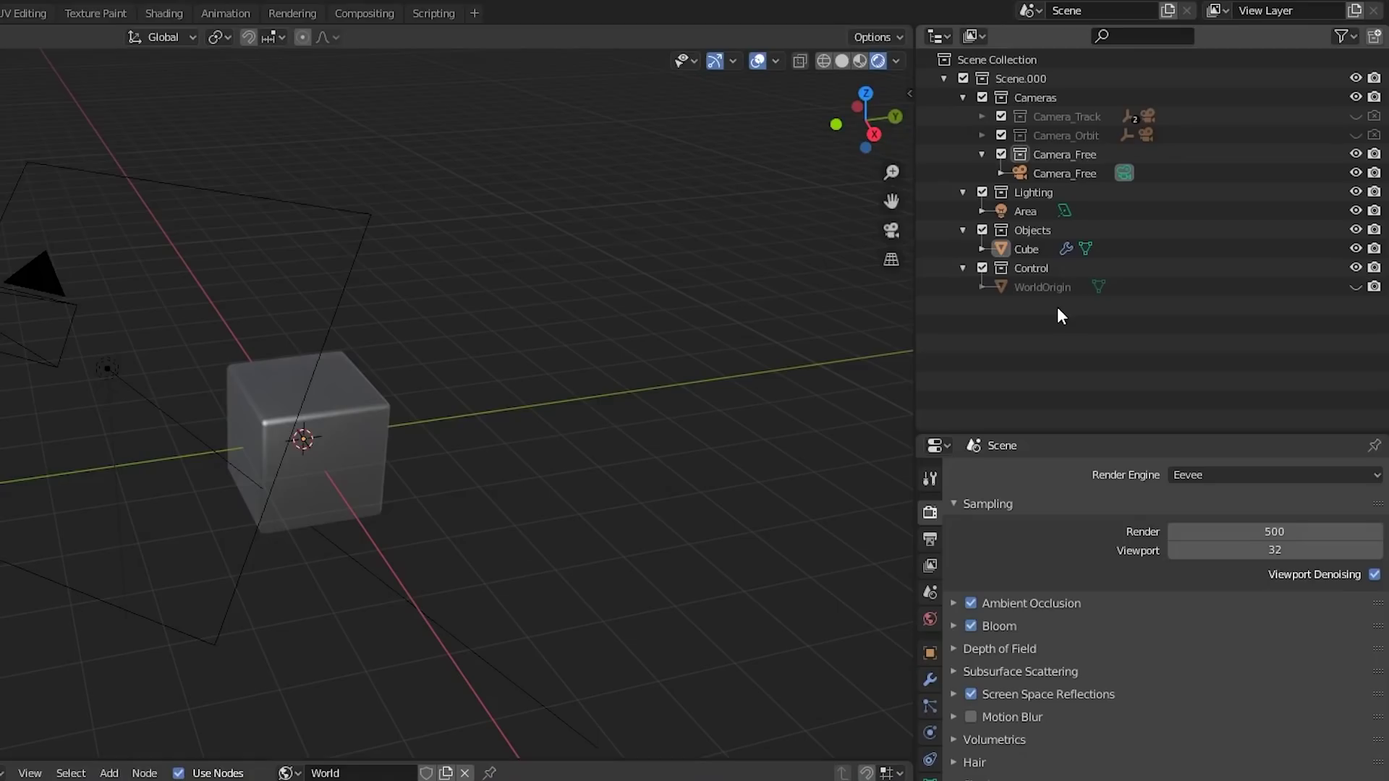
{"action": "right_click", "coordinate": [1019, 84]}
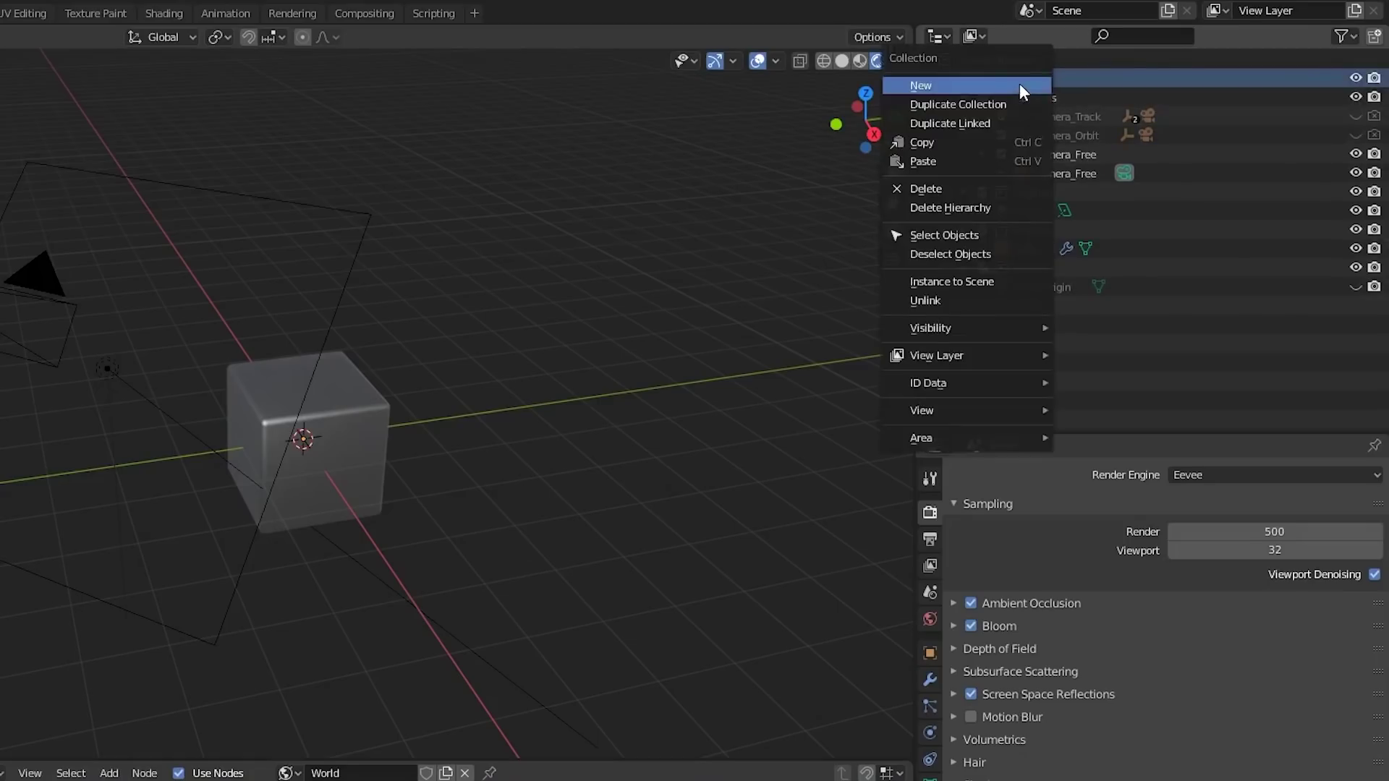
{"action": "left_click", "coordinate": [987, 106]}
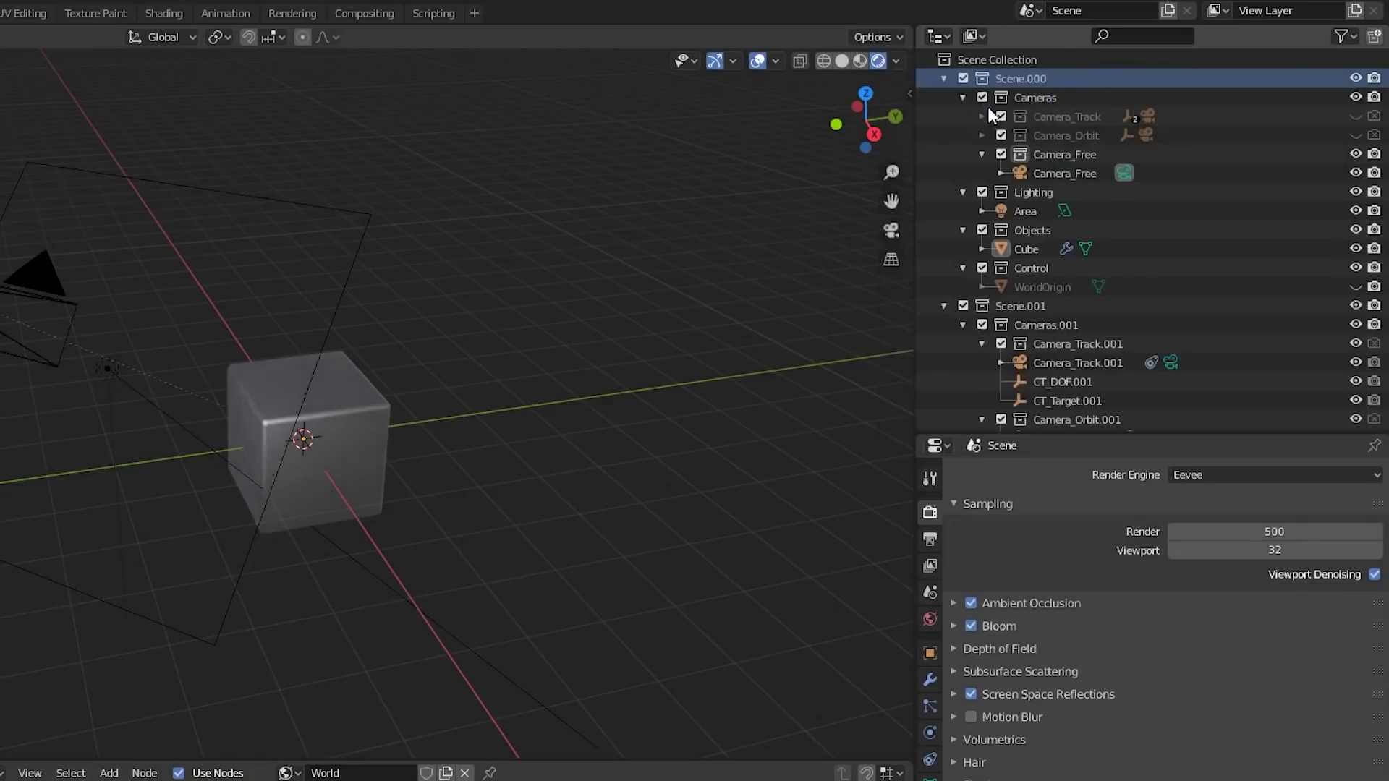
{"action": "left_click", "coordinate": [1047, 306]}
{"action": "key", "text": "Delete"}
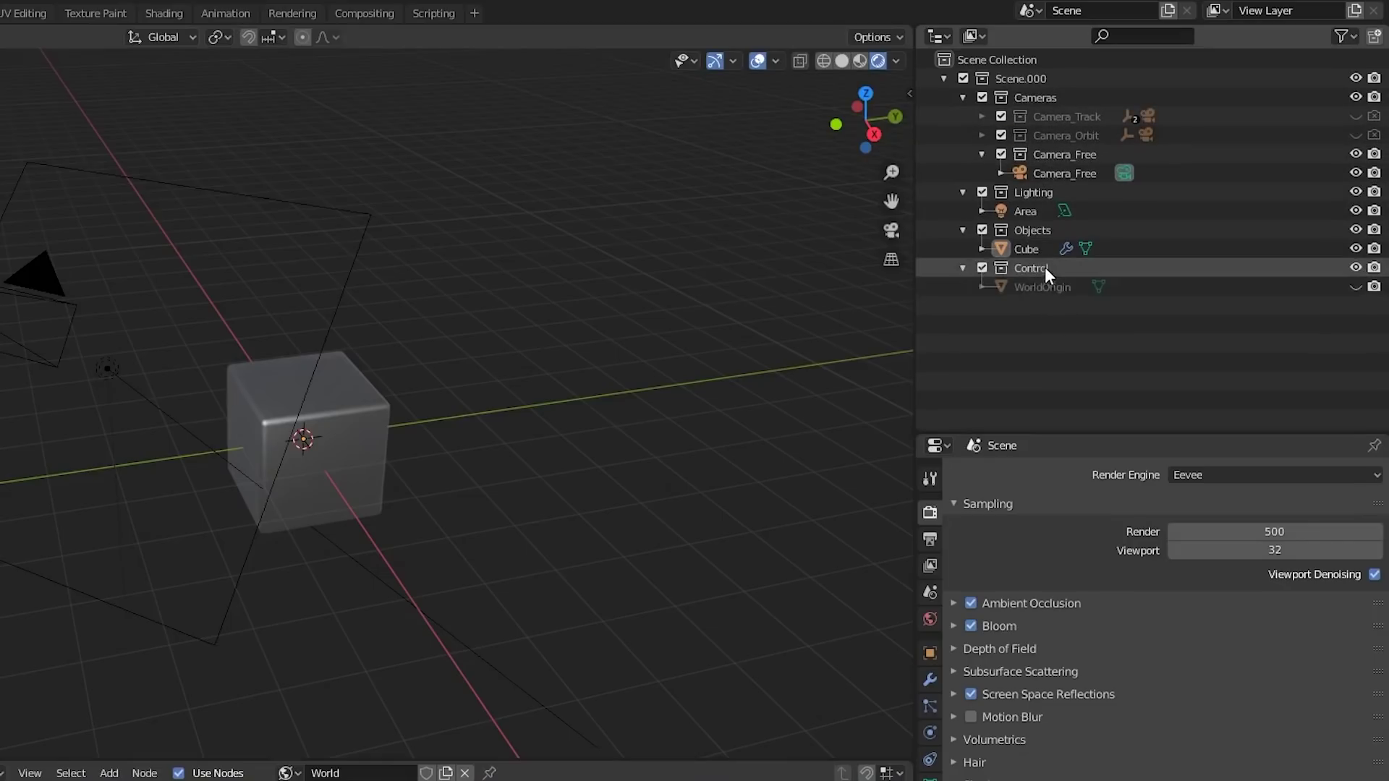
{"action": "left_click", "coordinate": [1061, 291]}
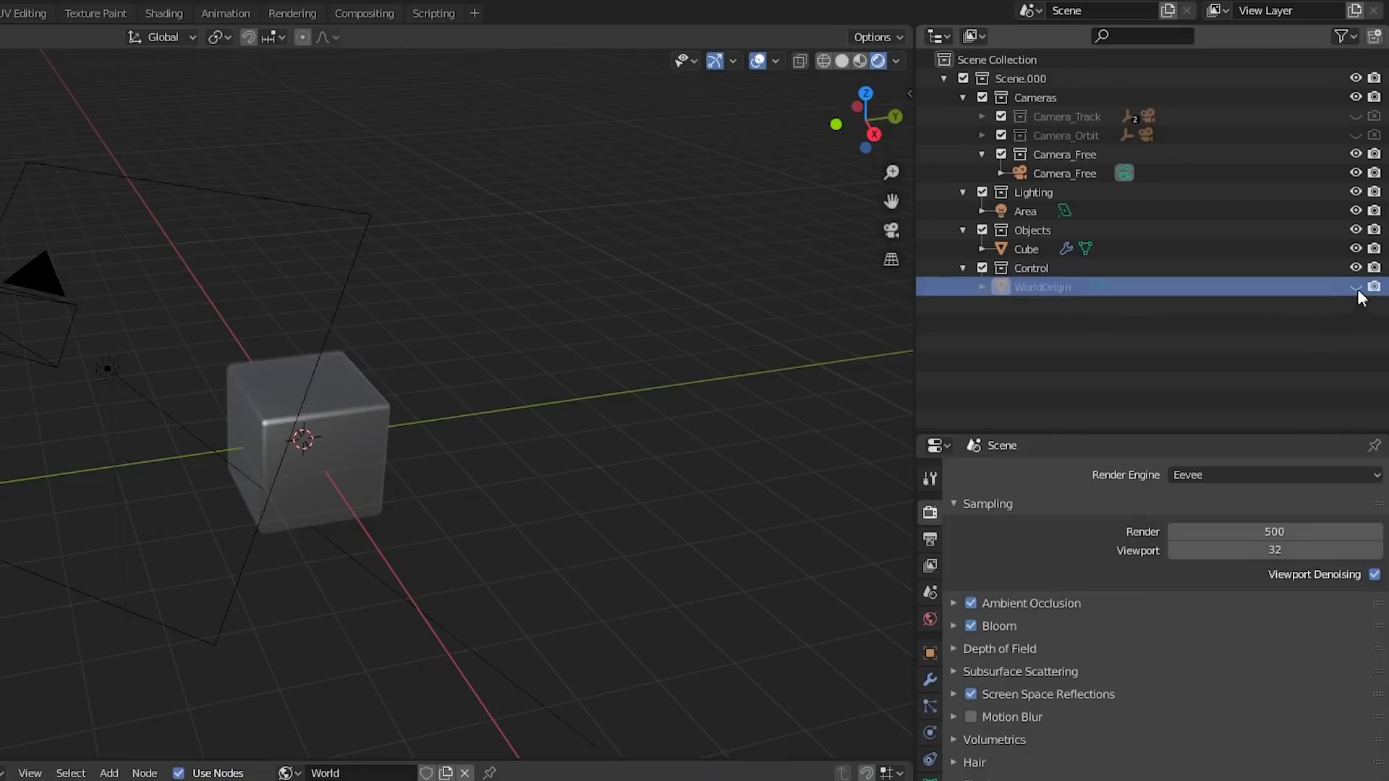
{"action": "left_click", "coordinate": [1058, 97]}
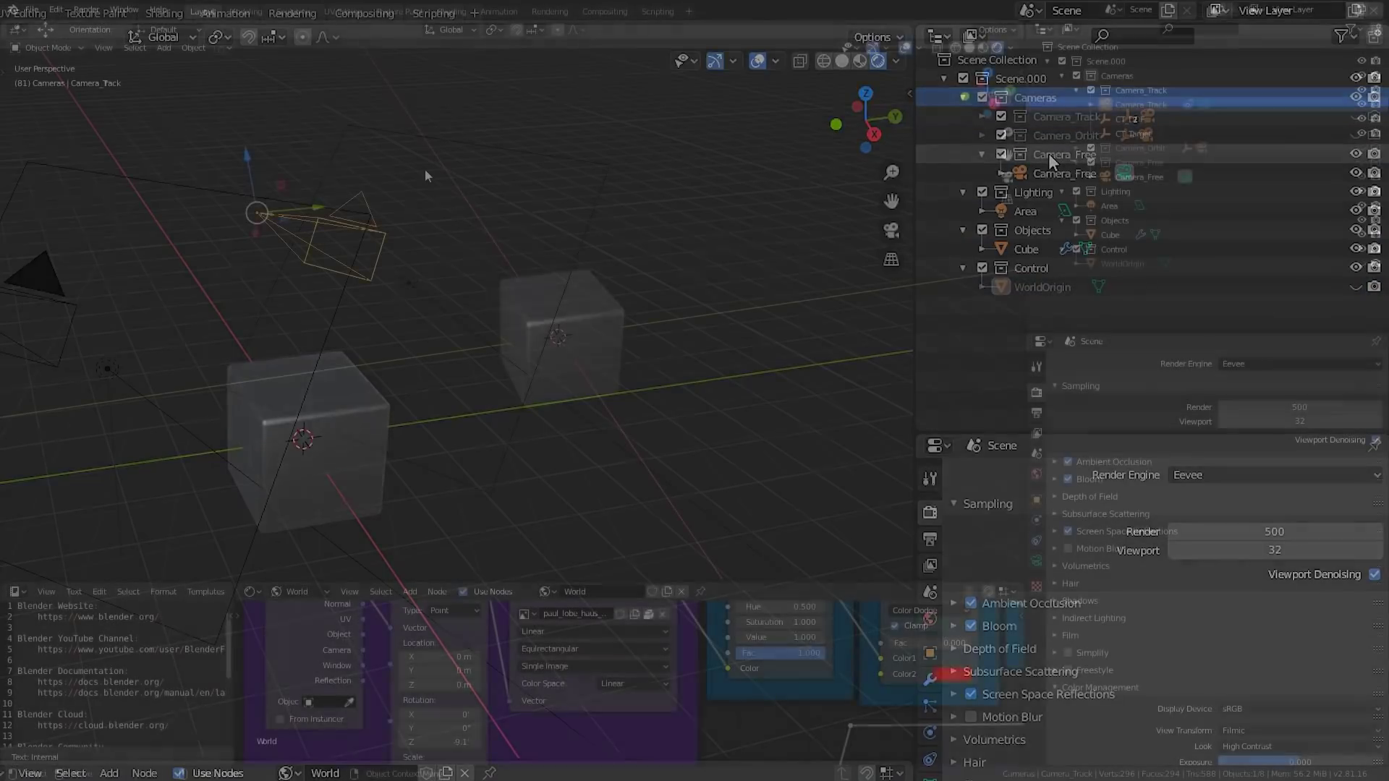
Move Camera_Track over the cube, orbit the CO_Pivot rig, then walk-fly Camera_Free
{"action": "key", "text": "g"}
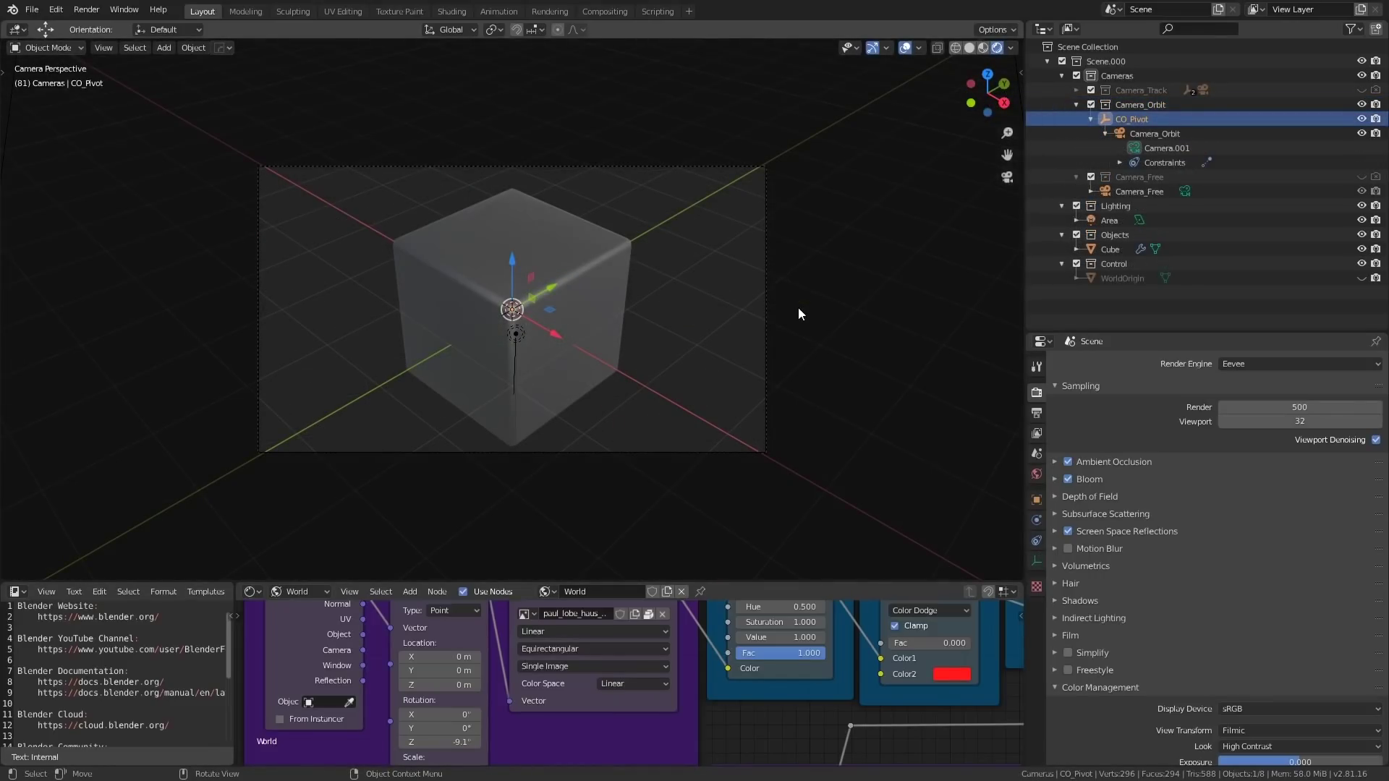
{"action": "key", "text": "r"}
{"action": "key", "text": "r"}
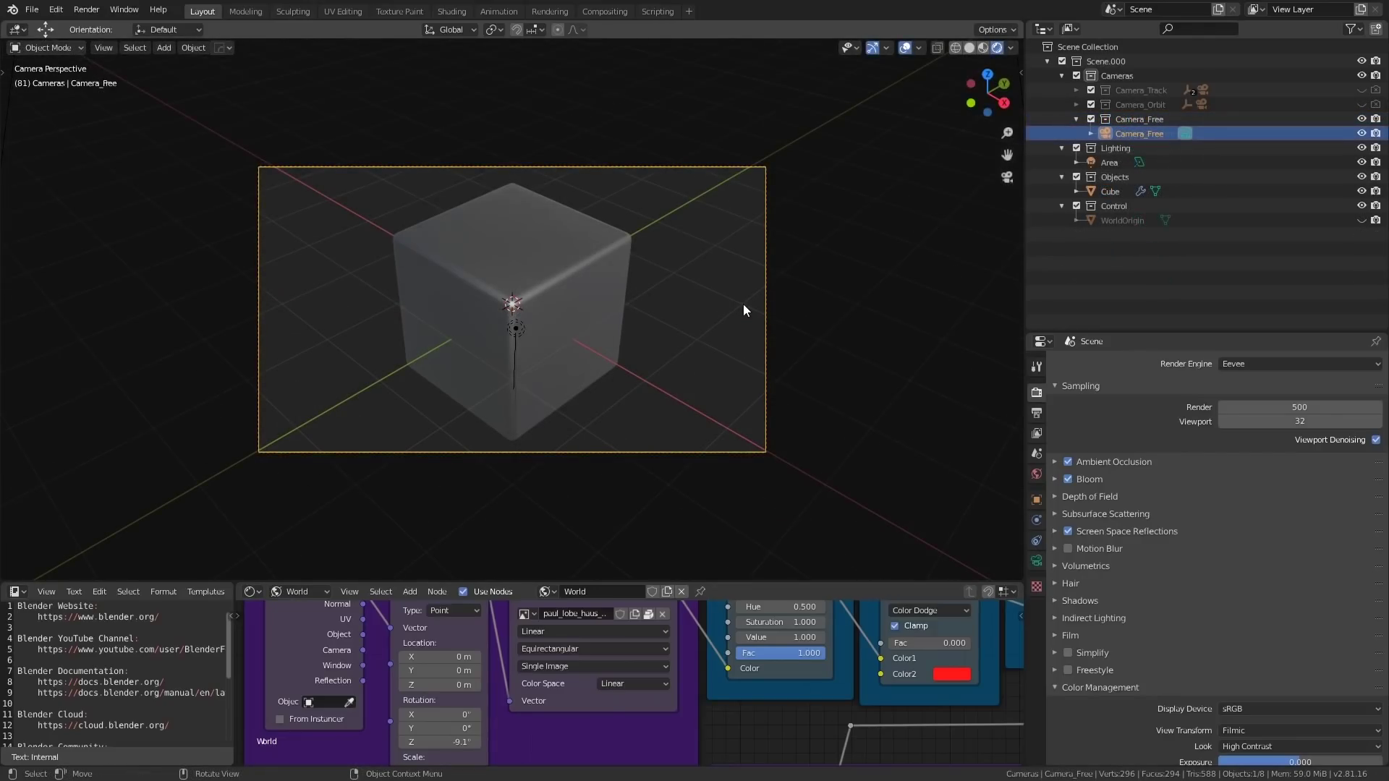
{"action": "key", "text": "shift+grave"}
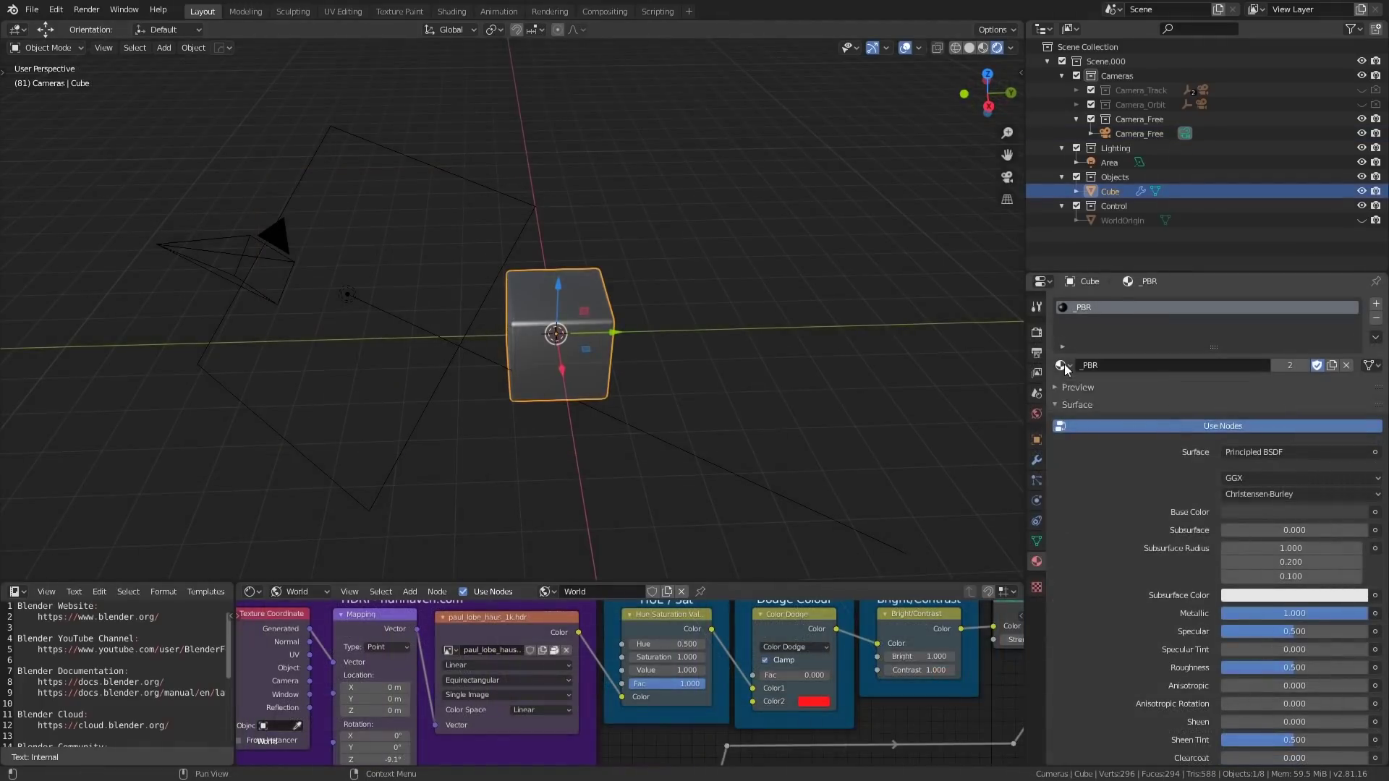
Give the cube the _Glass material and orbit the view around the cube and sphere
{"action": "left_click", "coordinate": [1061, 365]}
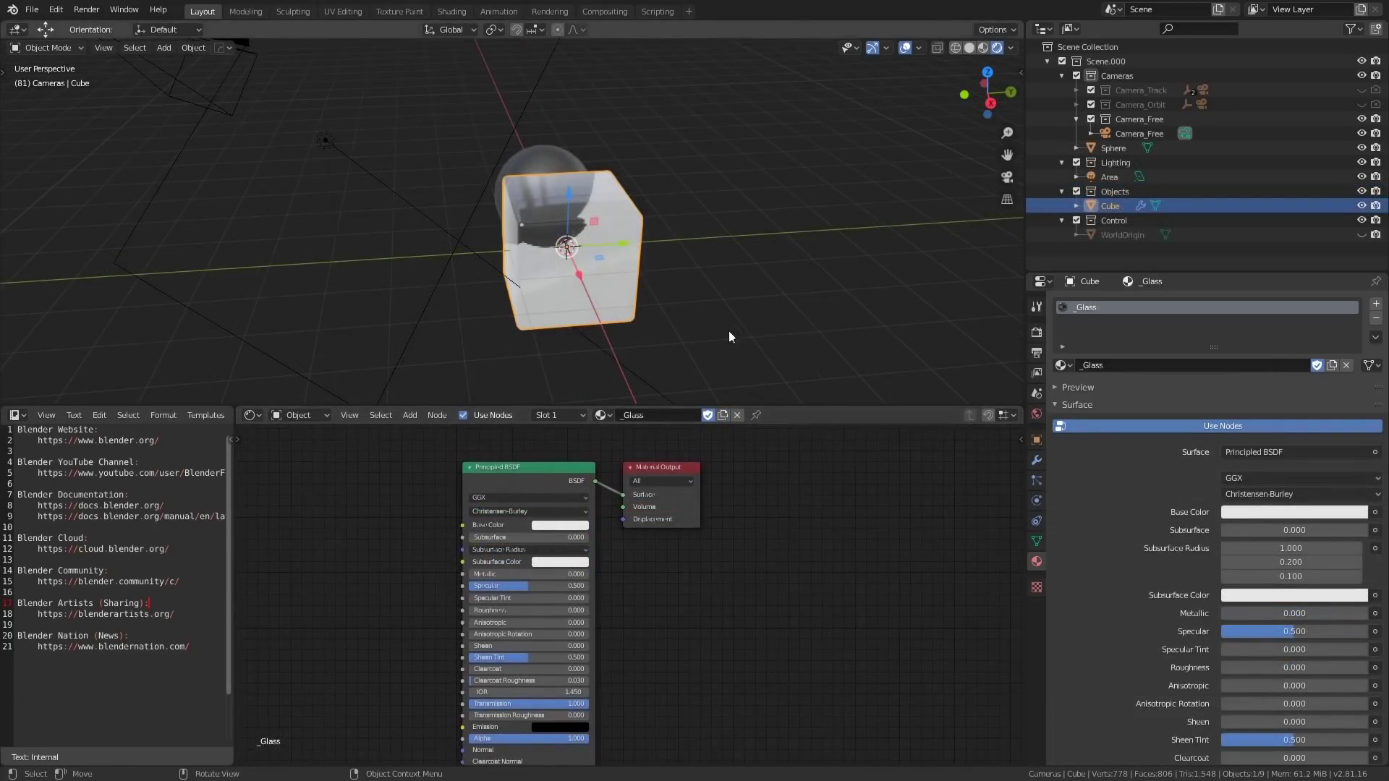
{"action": "middle_click_drag", "start_coordinate": [729, 335], "coordinate": [772, 305]}
{"action": "middle_click_drag", "start_coordinate": [340, 579], "coordinate": [673, 564]}
{"action": "scroll", "coordinate": [679, 563], "scroll_direction": "up", "scroll_amount": 2}
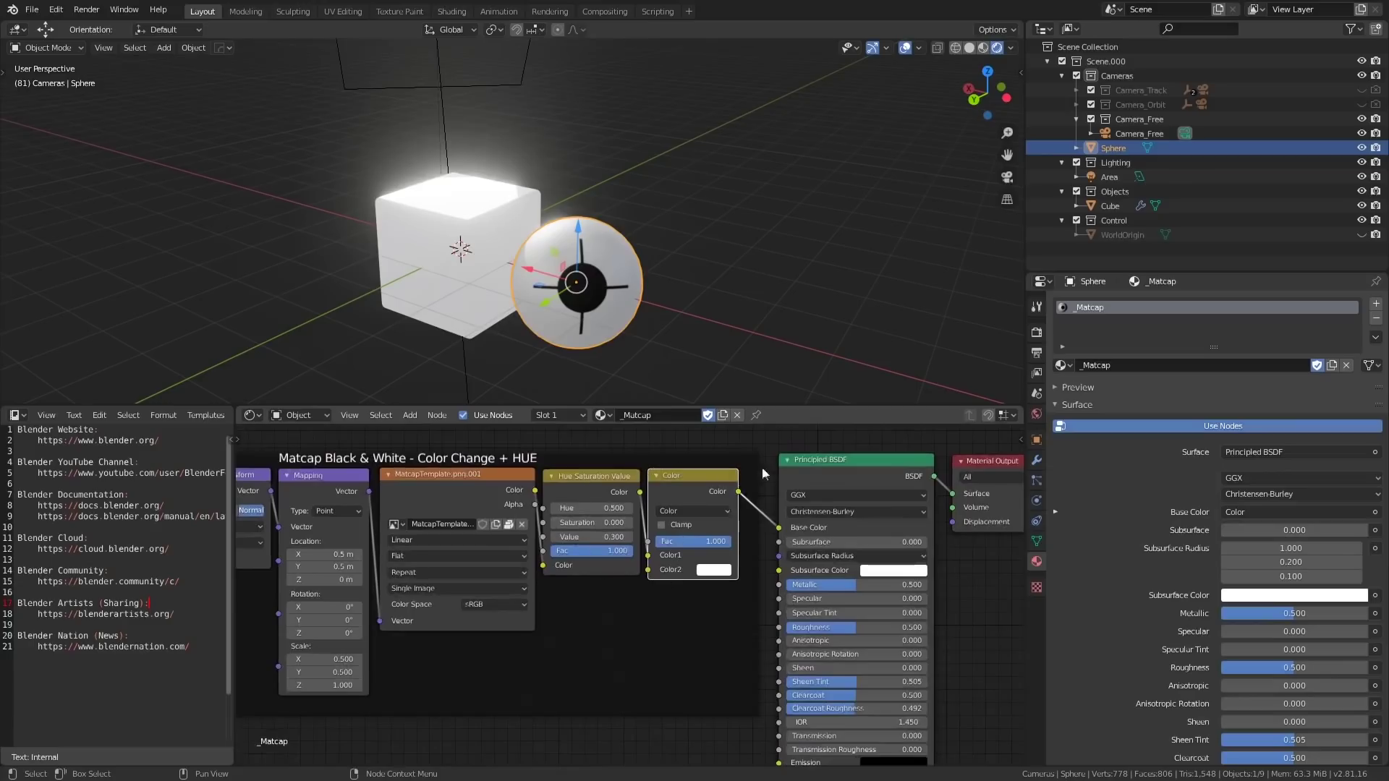
Inspect the cube's material, pan the _Transparent node graph, and move the brush-stroke plane over the cube
{"action": "left_click", "coordinate": [499, 289]}
{"action": "middle_click_drag", "start_coordinate": [596, 308], "coordinate": [685, 303]}
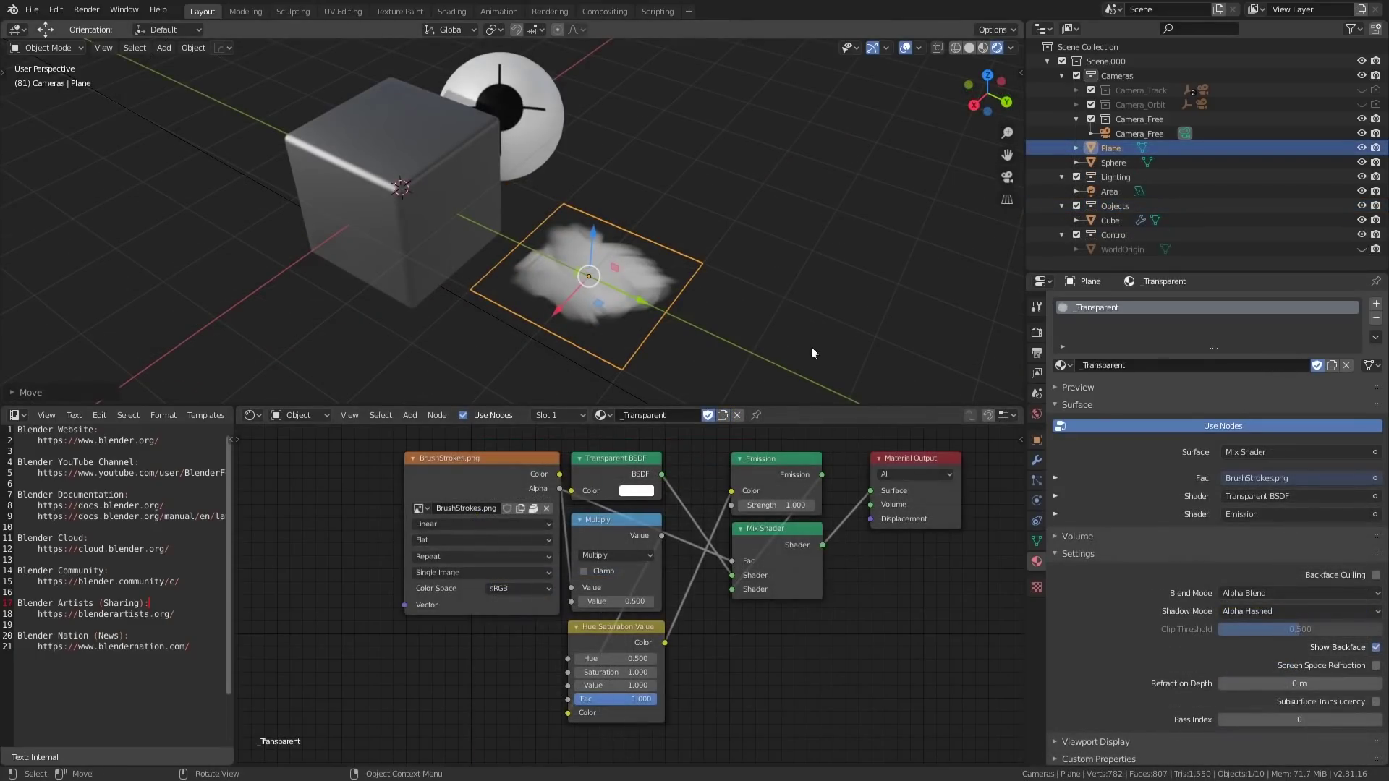
{"action": "middle_click_drag", "start_coordinate": [728, 633], "coordinate": [670, 653]}
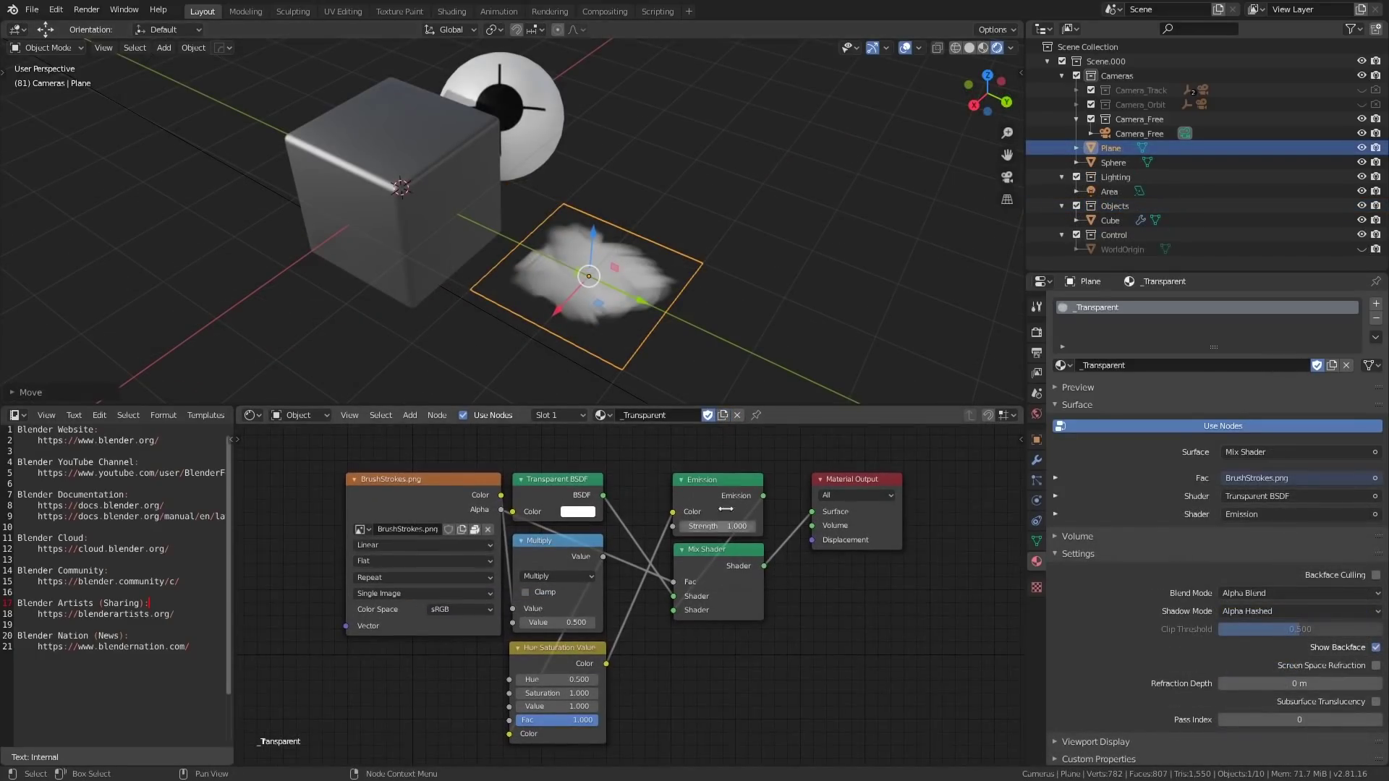
{"action": "key", "text": "g"}
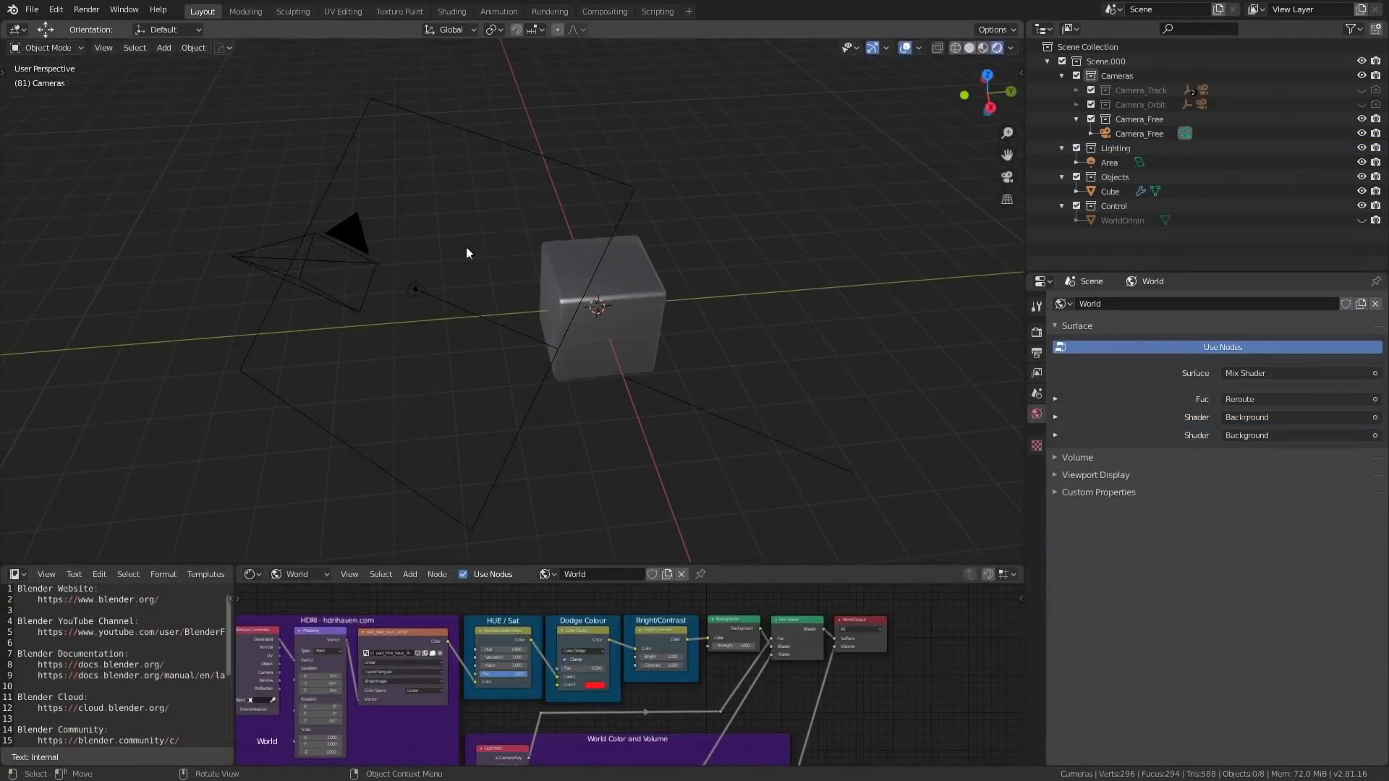
Switch the viewport to Solid shading and toggle Bloom off and back on to compare
{"action": "key", "text": "z"}
{"action": "left_click", "coordinate": [586, 238]}
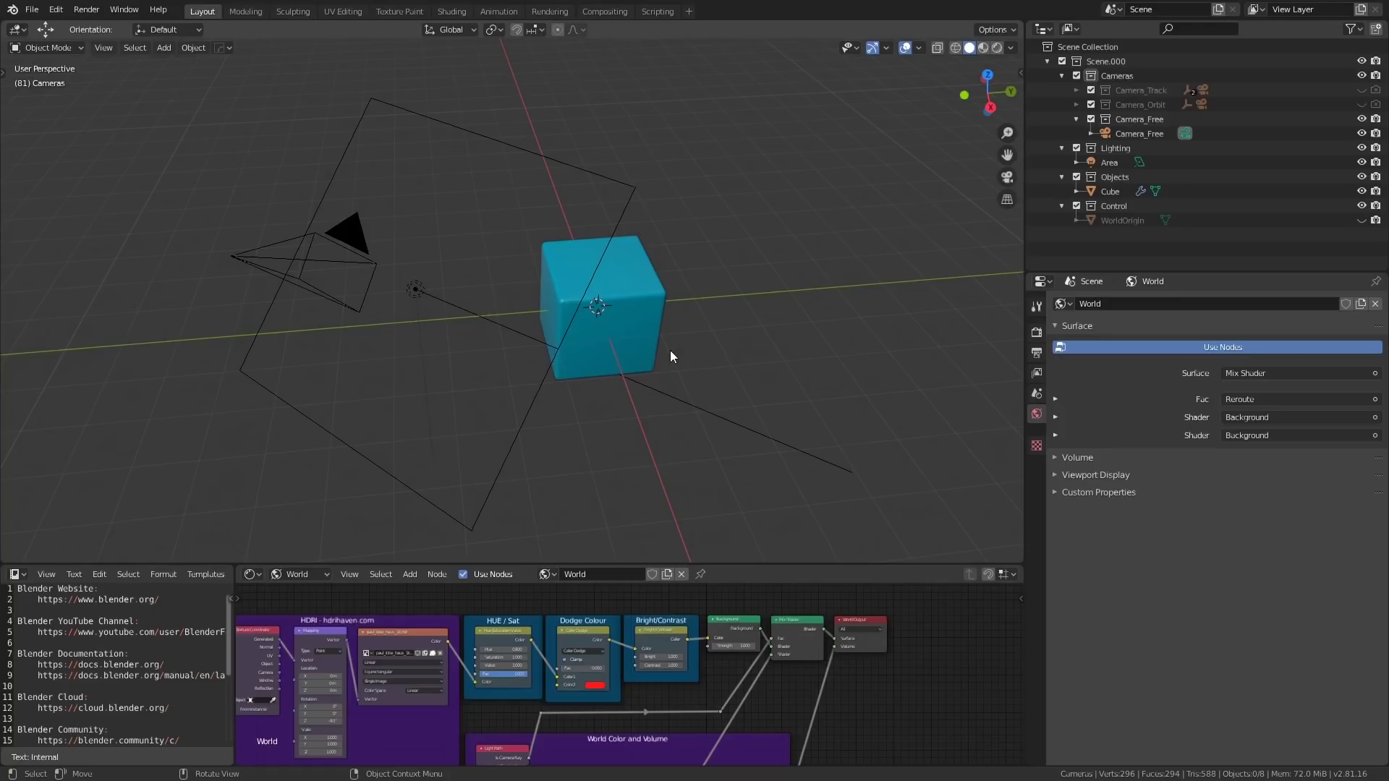
{"action": "left_click", "coordinate": [1011, 49]}
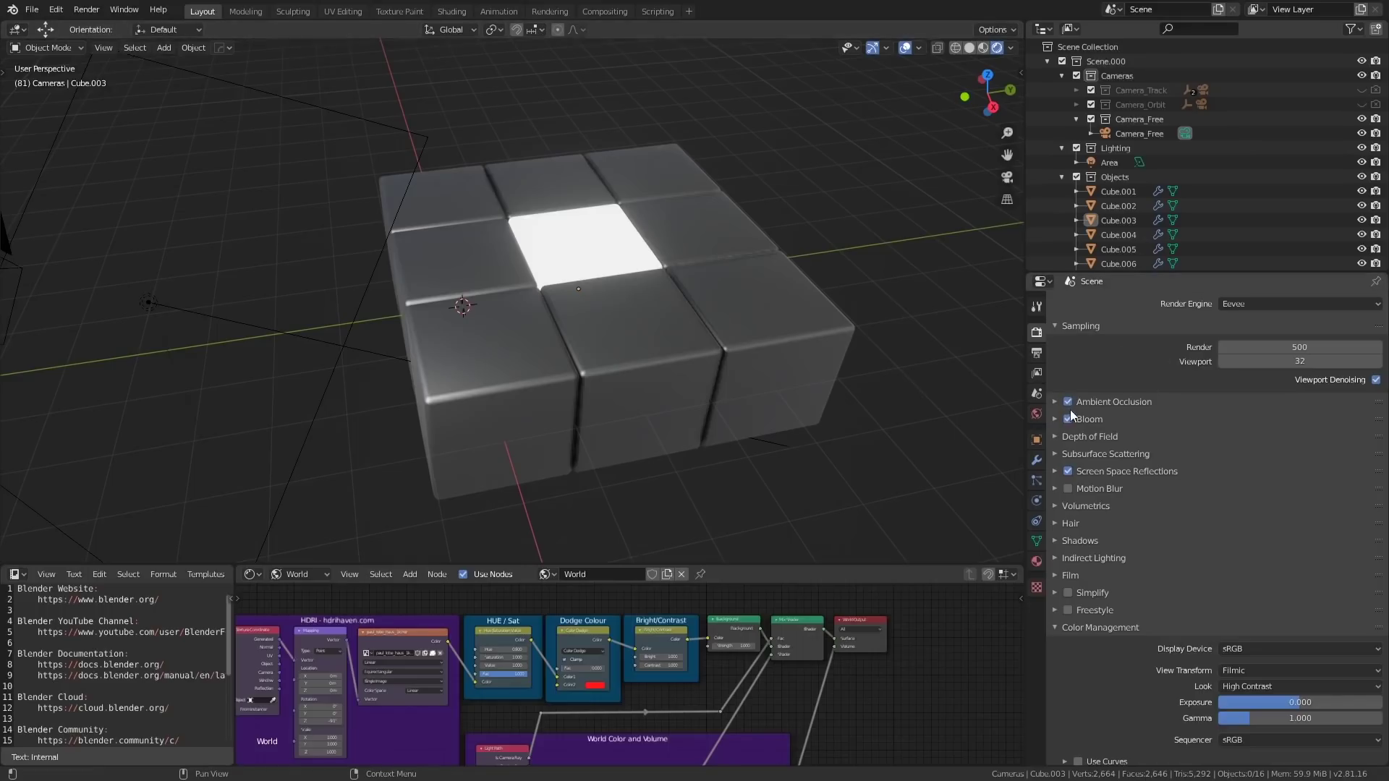
{"action": "left_click", "coordinate": [1069, 420]}
{"action": "left_click", "coordinate": [1068, 420]}
Set the render engine to Cycles with the Experimental feature set and a Medium Contrast look
{"action": "left_click", "coordinate": [1265, 305]}
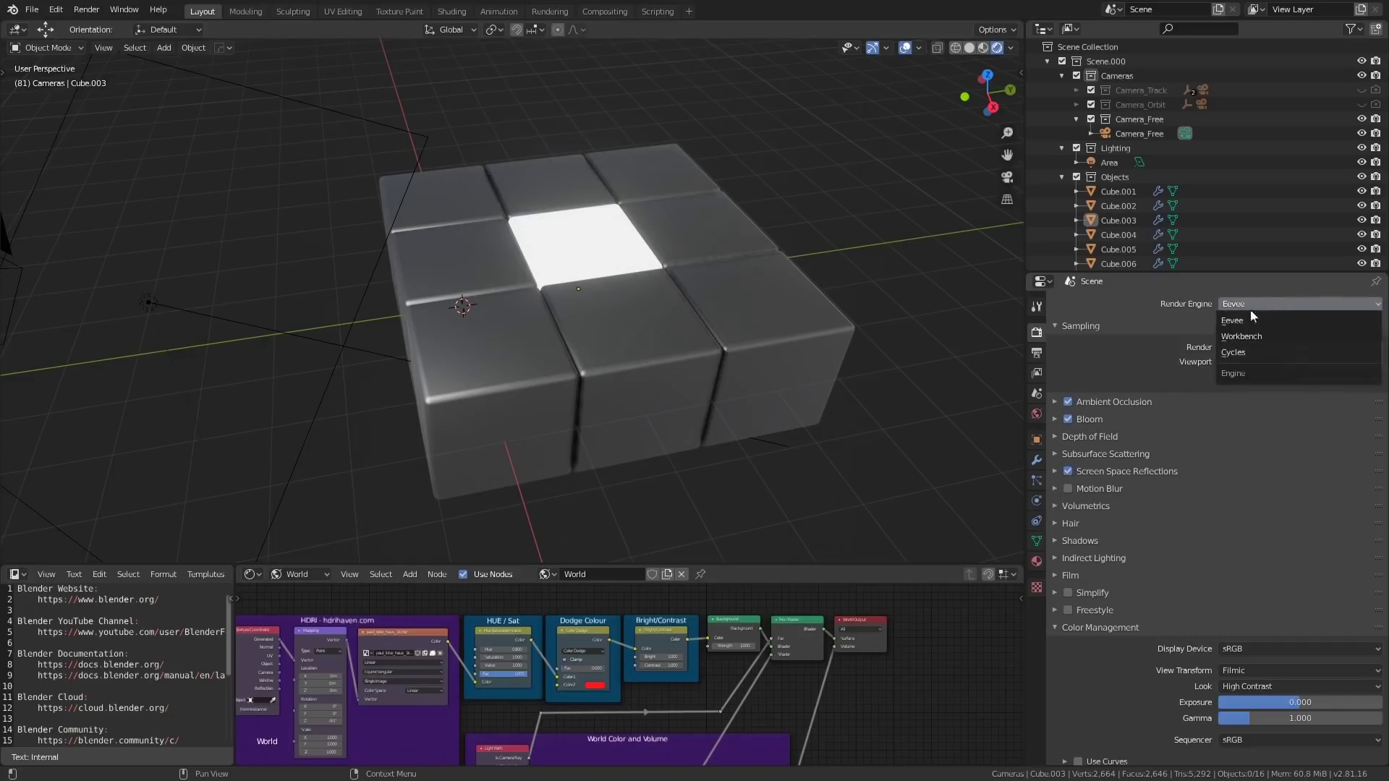
{"action": "left_click", "coordinate": [1226, 353]}
{"action": "left_click", "coordinate": [1278, 321]}
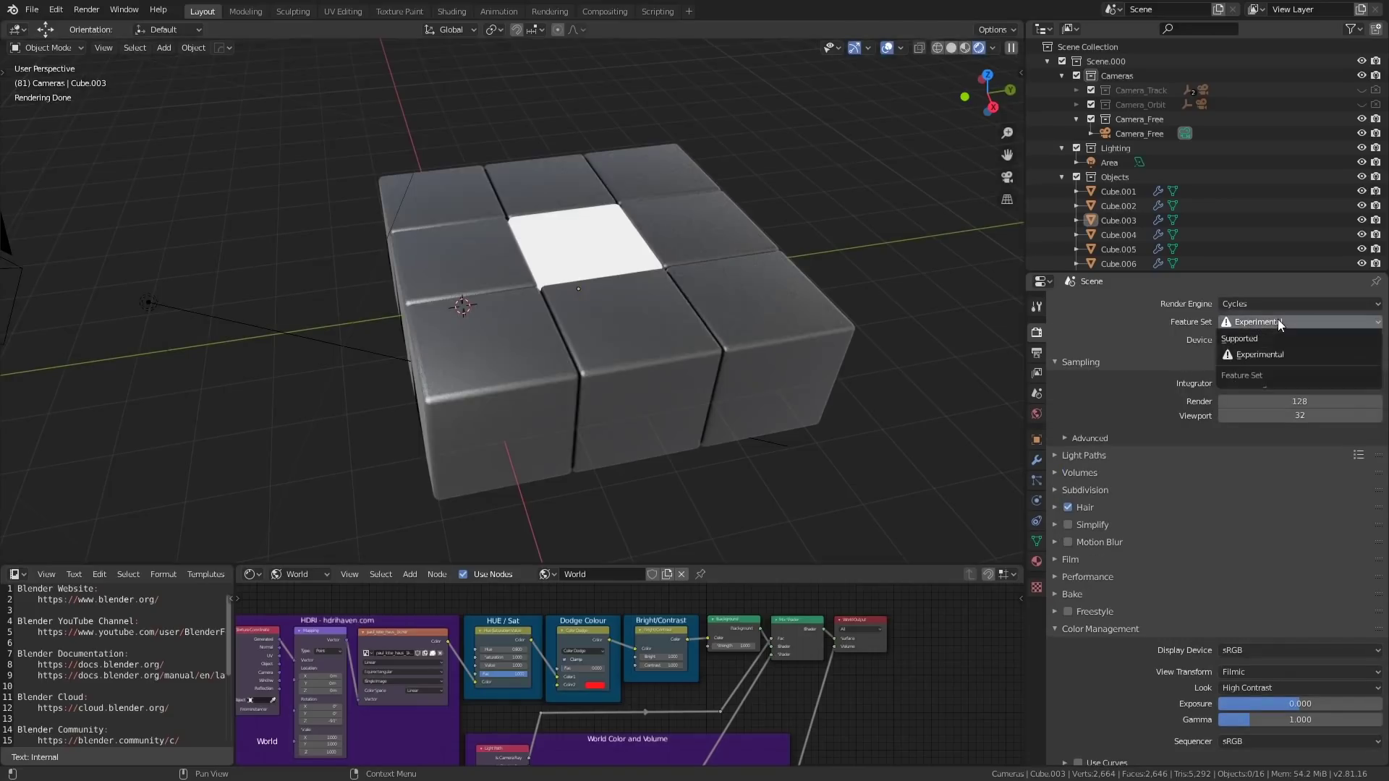
{"action": "left_click", "coordinate": [1265, 355]}
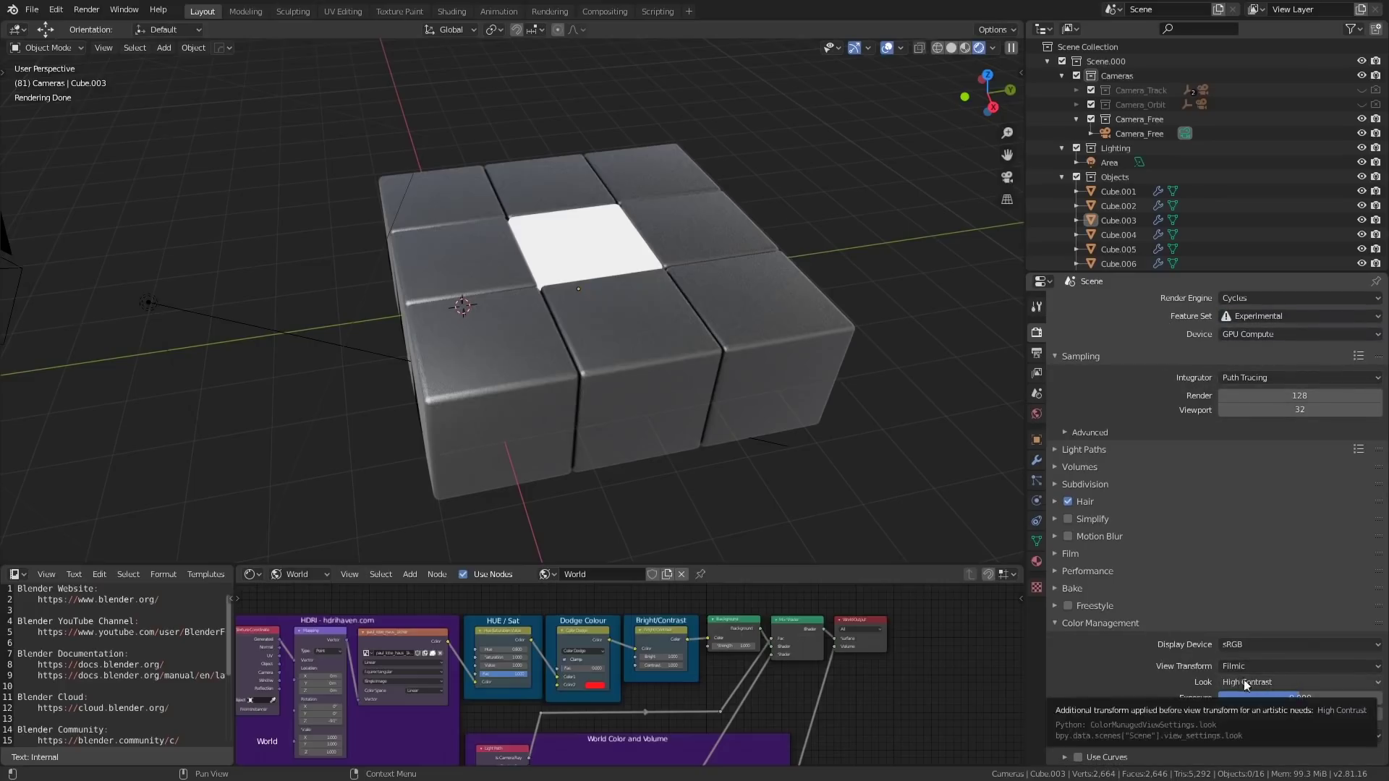
{"action": "left_click", "coordinate": [1248, 683]}
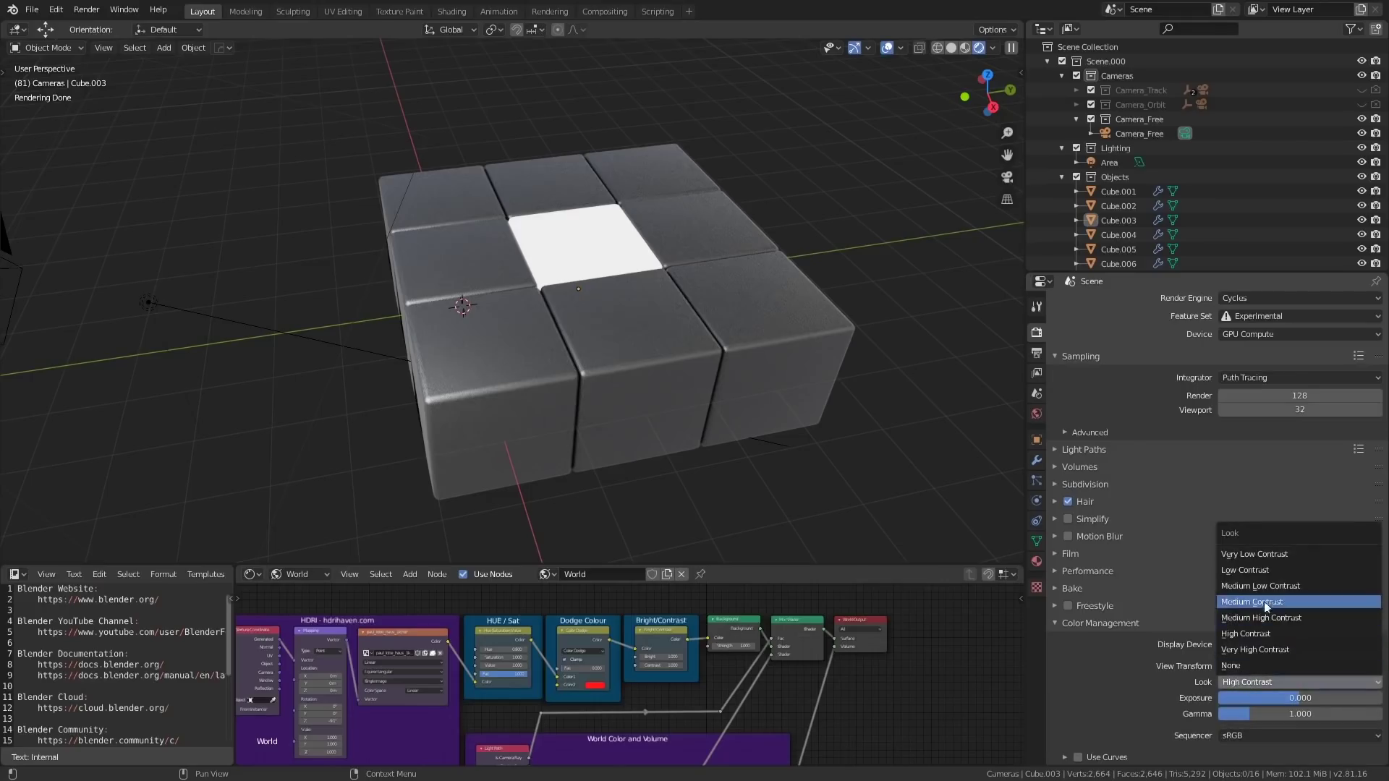
{"action": "left_click", "coordinate": [1264, 602]}
{"action": "left_click", "coordinate": [1244, 683]}
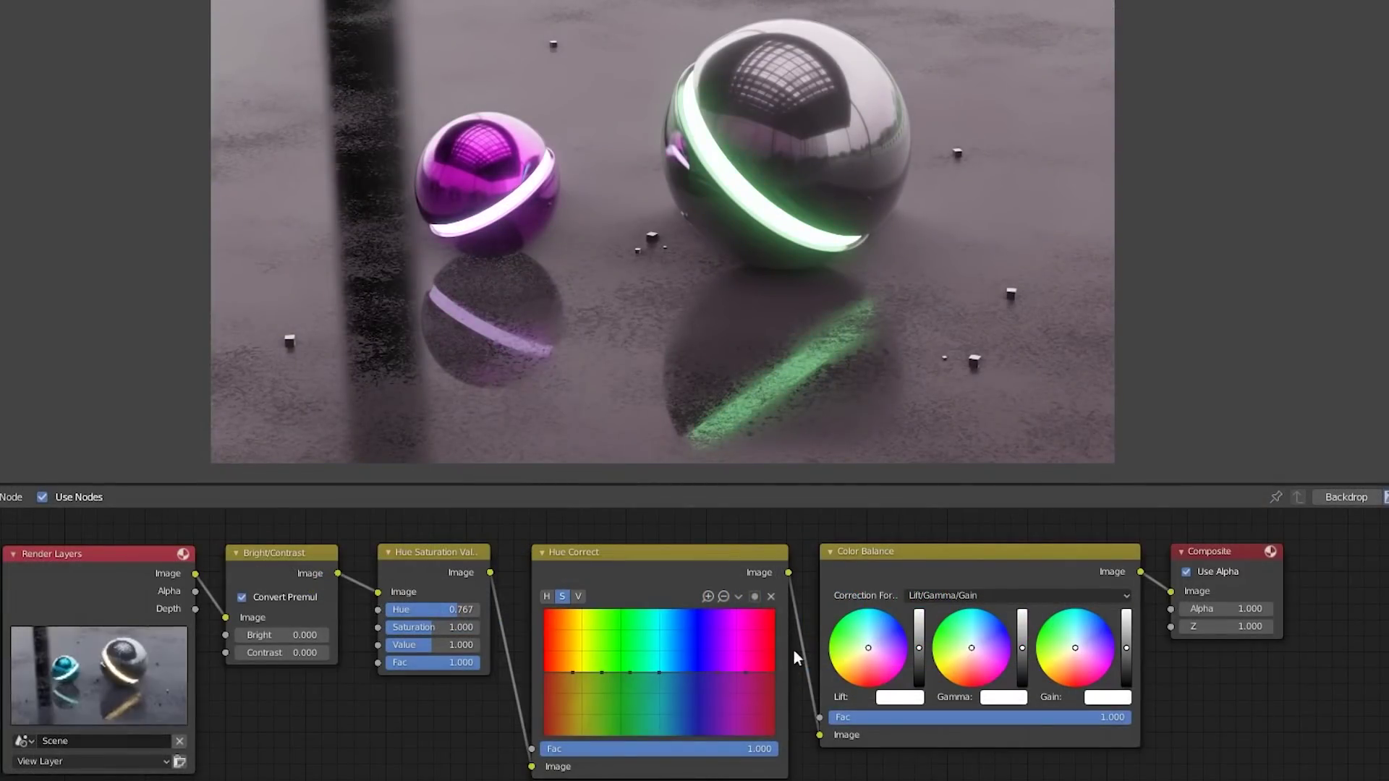
Tint shadows and midtones cyan, lower a hue curve point, and adjust highlights for a teal look
{"action": "left_click_drag", "start_coordinate": [868, 648], "coordinate": [870, 633]}
{"action": "left_click_drag", "start_coordinate": [717, 673], "coordinate": [719, 687]}
{"action": "left_click_drag", "start_coordinate": [972, 648], "coordinate": [978, 638]}
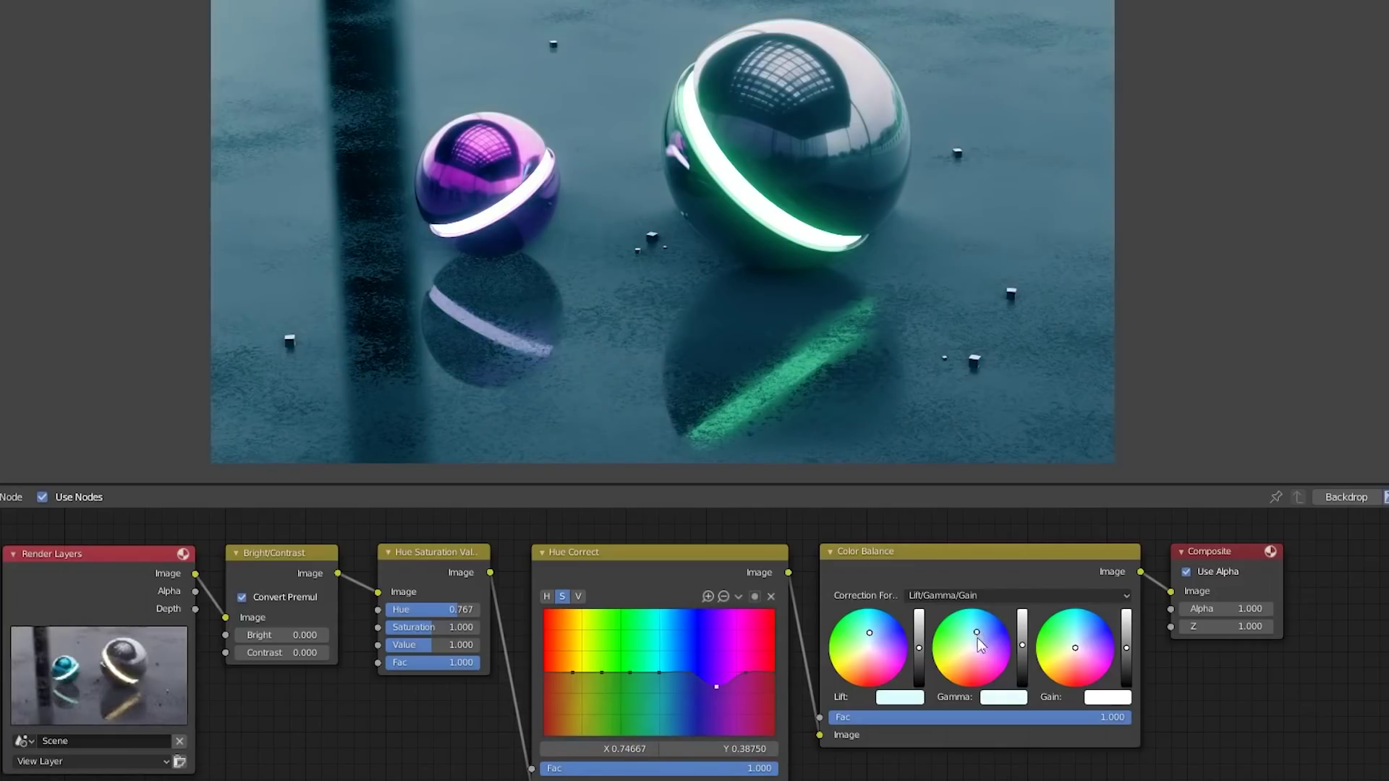
{"action": "left_click", "coordinate": [979, 641]}
{"action": "left_click", "coordinate": [1062, 644]}
{"action": "left_click_drag", "start_coordinate": [1066, 657], "coordinate": [1066, 649]}
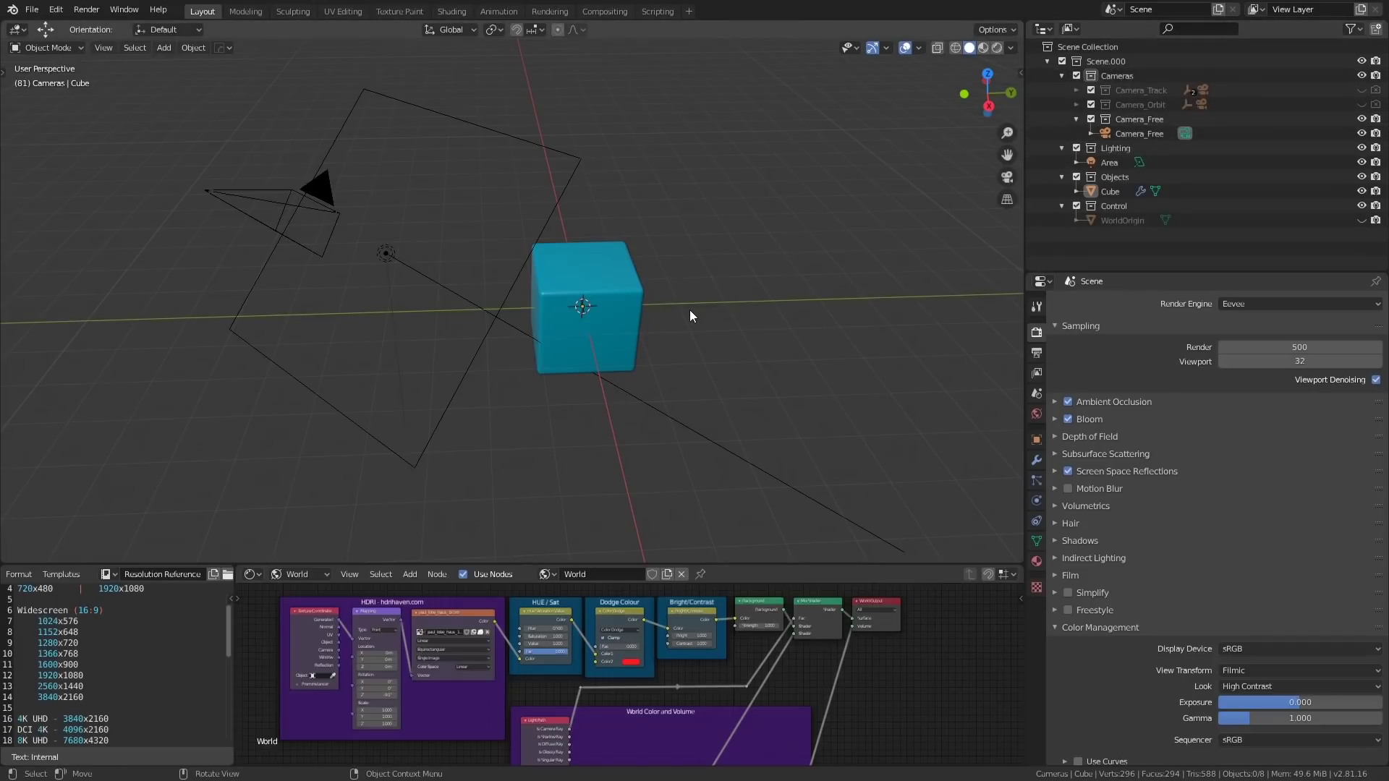
Bring up File > Defaults with Save Startup File highlighted
{"action": "left_click", "coordinate": [32, 9]}
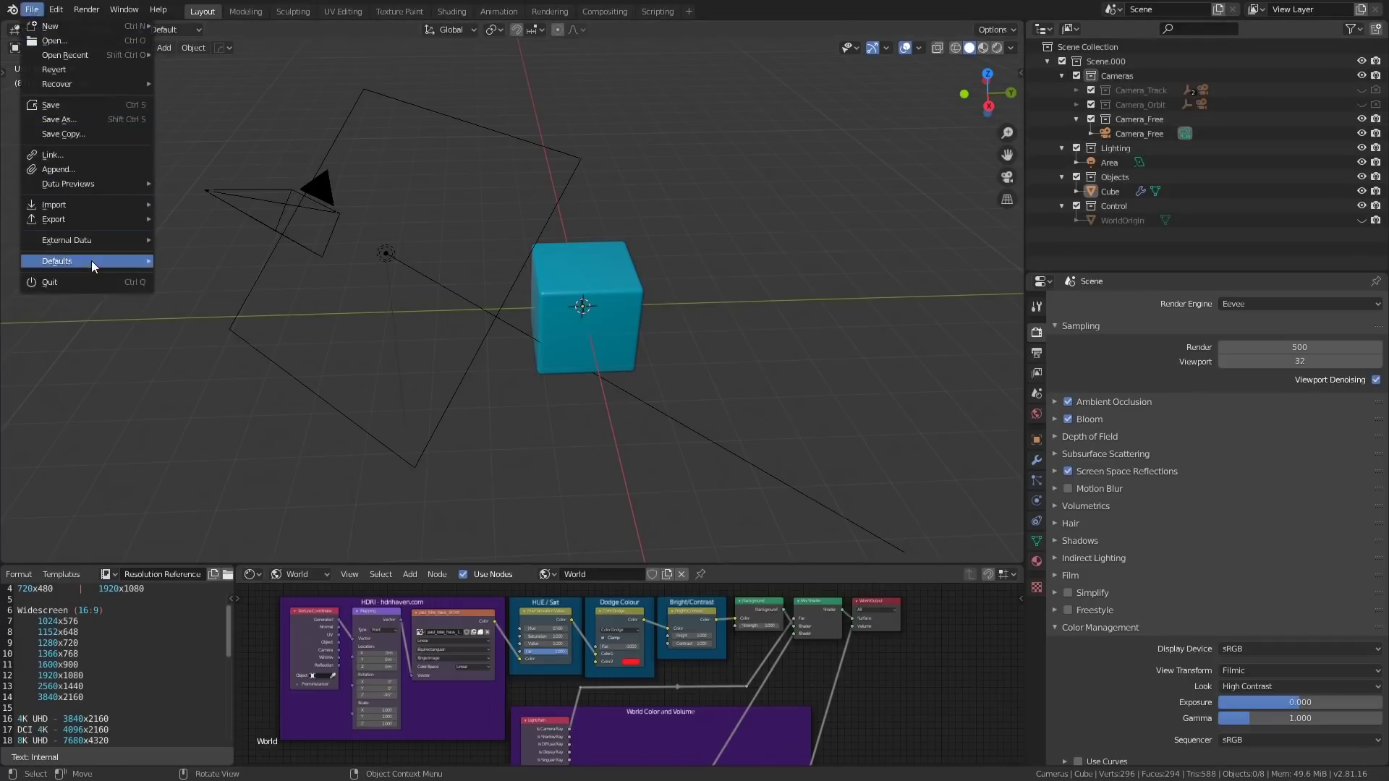
{"action": "mouse_move", "coordinate": [91, 261]}
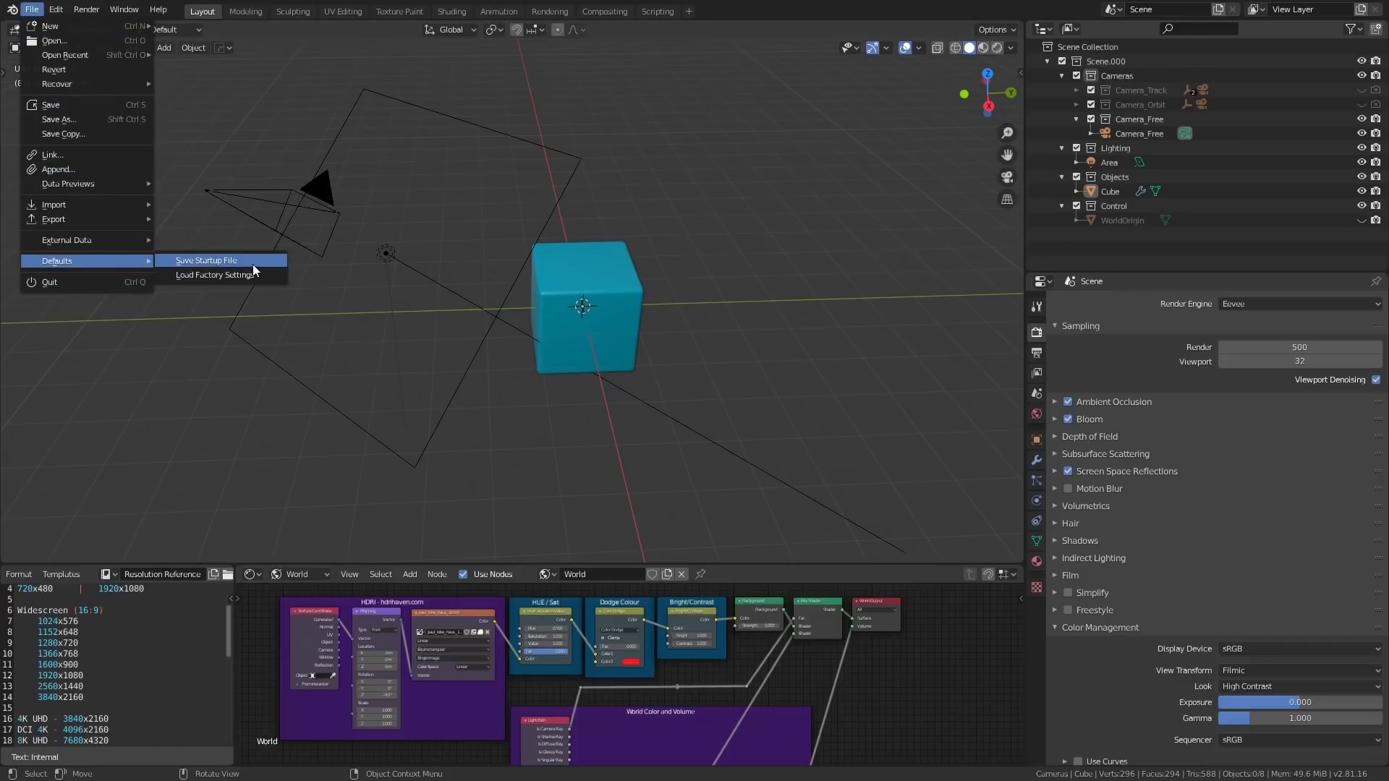